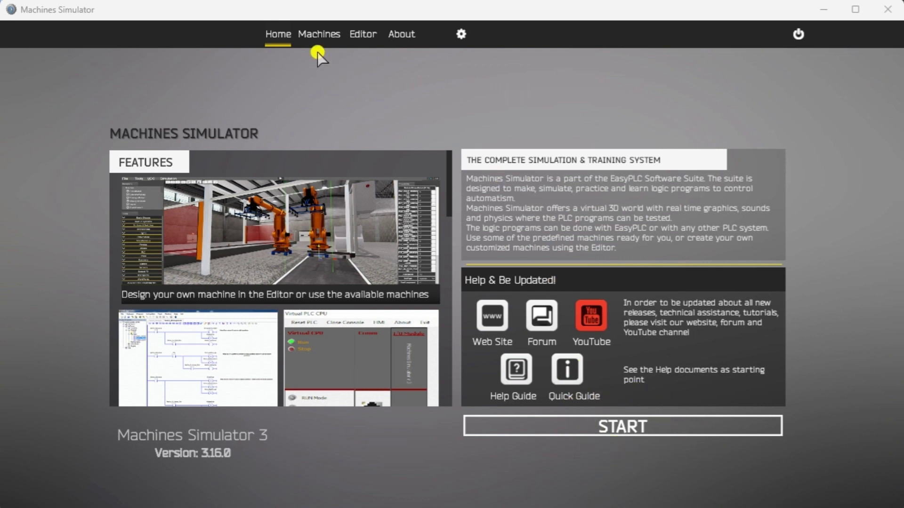
- Browse the available machines and show the description of the 01 Easy Transfer Line
{"action": "left_click", "coordinate": [316, 38]}
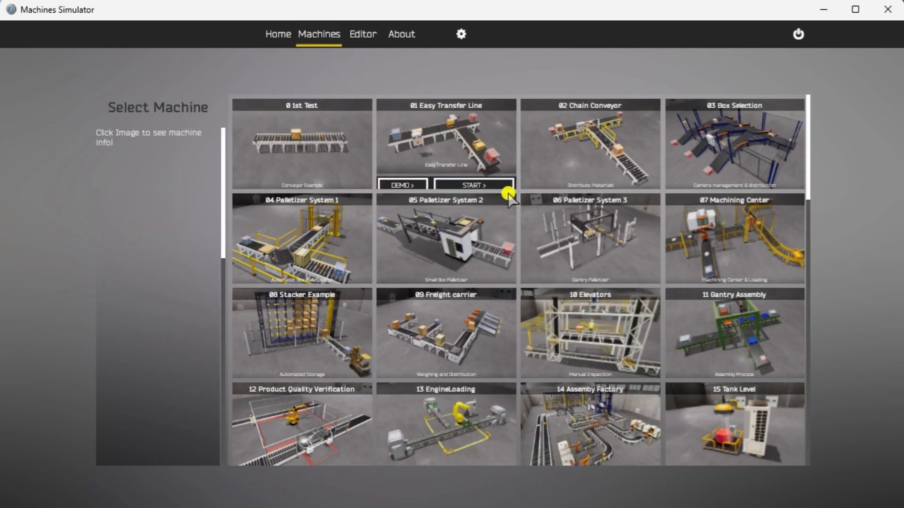
{"action": "scroll", "coordinate": [715, 226], "scroll_direction": "down", "scroll_amount": 5}
{"action": "scroll", "coordinate": [715, 229], "scroll_direction": "down", "scroll_amount": 10}
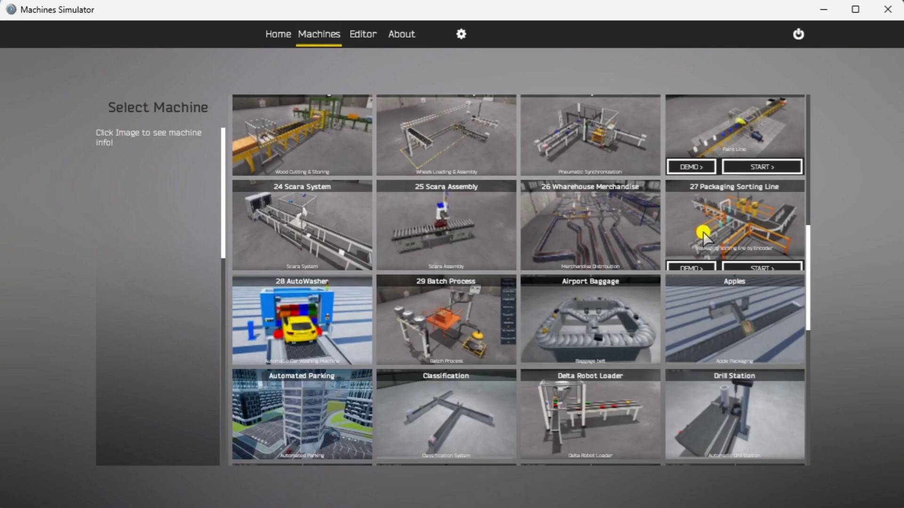
{"action": "scroll", "coordinate": [699, 231], "scroll_direction": "up", "scroll_amount": 6}
{"action": "scroll", "coordinate": [699, 228], "scroll_direction": "up", "scroll_amount": 10}
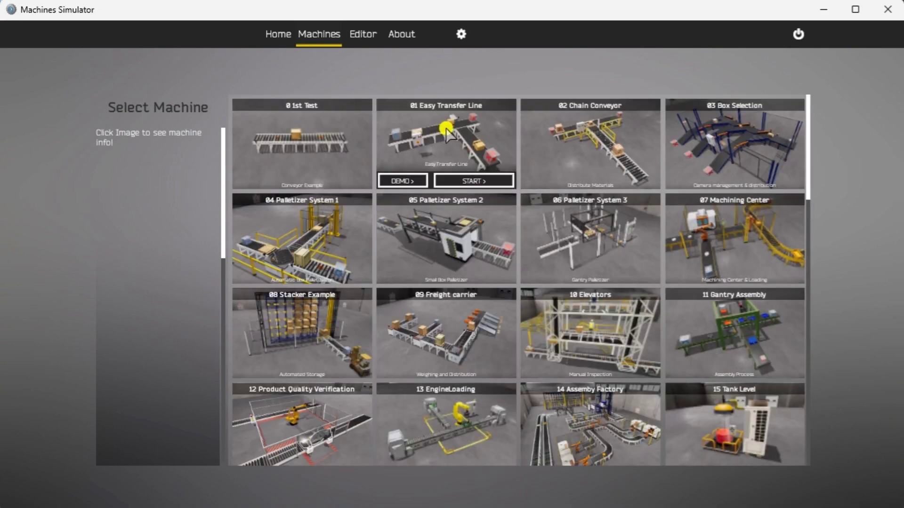
{"action": "left_click", "coordinate": [446, 135]}
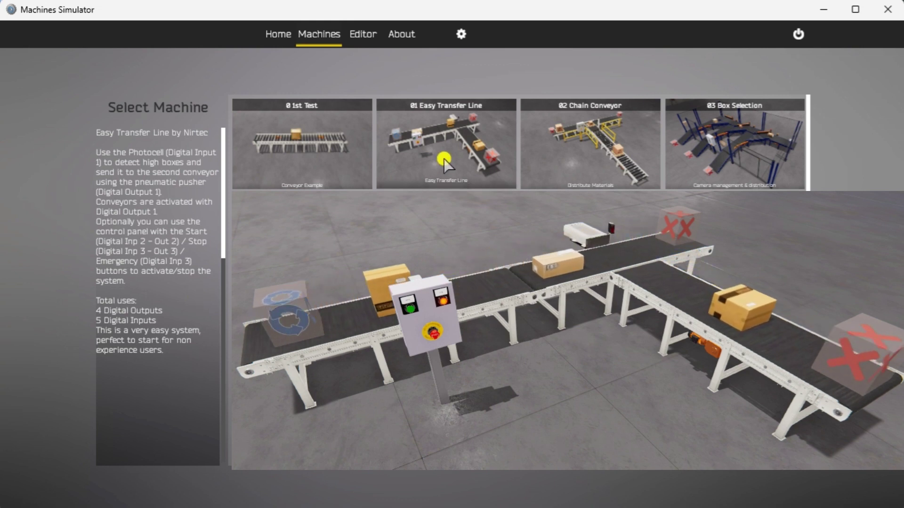
- Launch the 01 Easy Transfer Line in demo mode and start the line from its control panel
{"action": "mouse_move", "coordinate": [426, 148]}
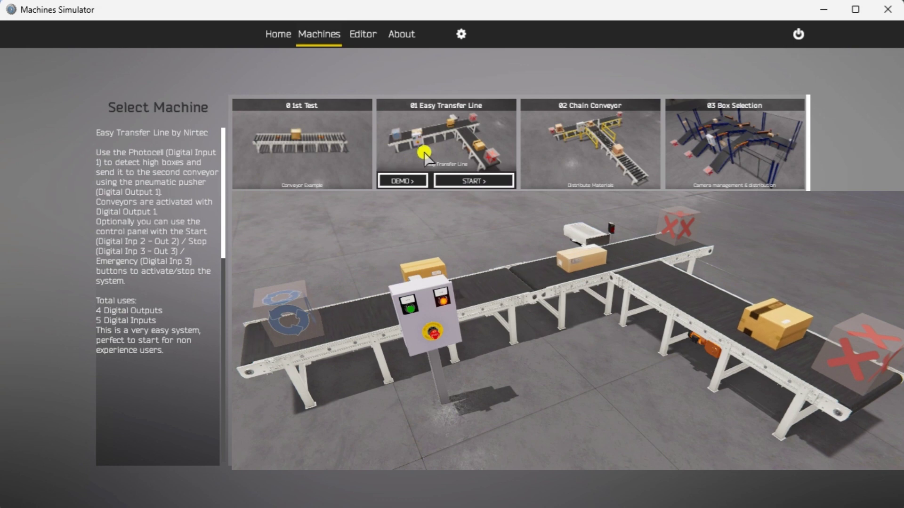
{"action": "left_click", "coordinate": [404, 181]}
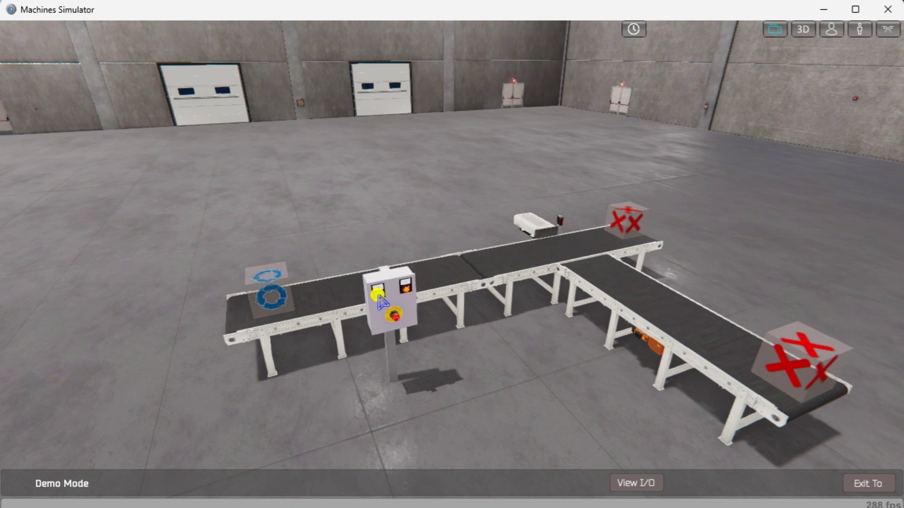
{"action": "left_click", "coordinate": [378, 296]}
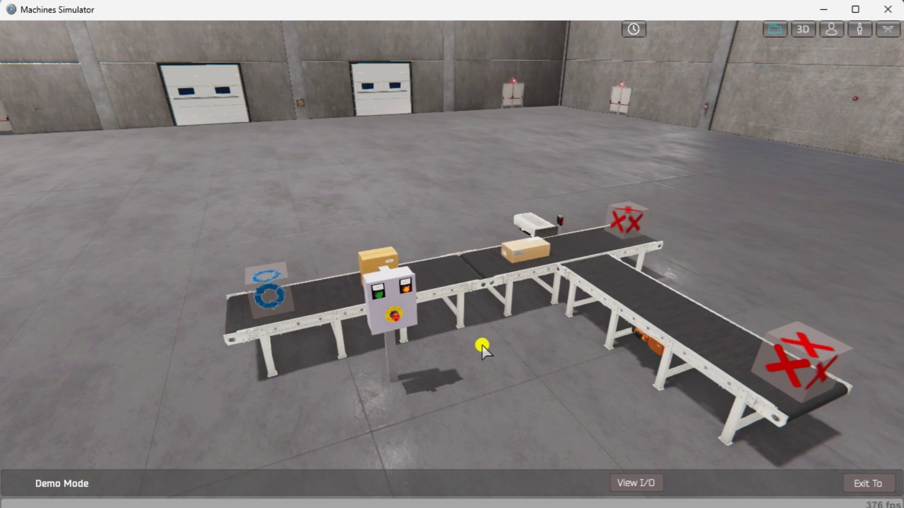
- Examine the running line up close and in third person by walking the character beside the conveyors, then select the flying camera
{"action": "right_click_drag", "start_coordinate": [482, 345], "coordinate": [482, 345]}
{"action": "scroll", "coordinate": [482, 345], "scroll_direction": "up", "scroll_amount": 3}
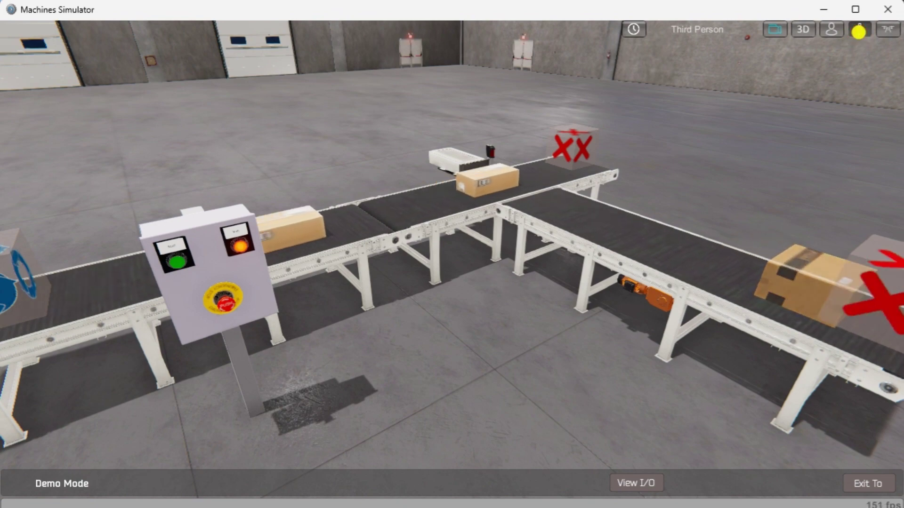
{"action": "left_click", "coordinate": [850, 32]}
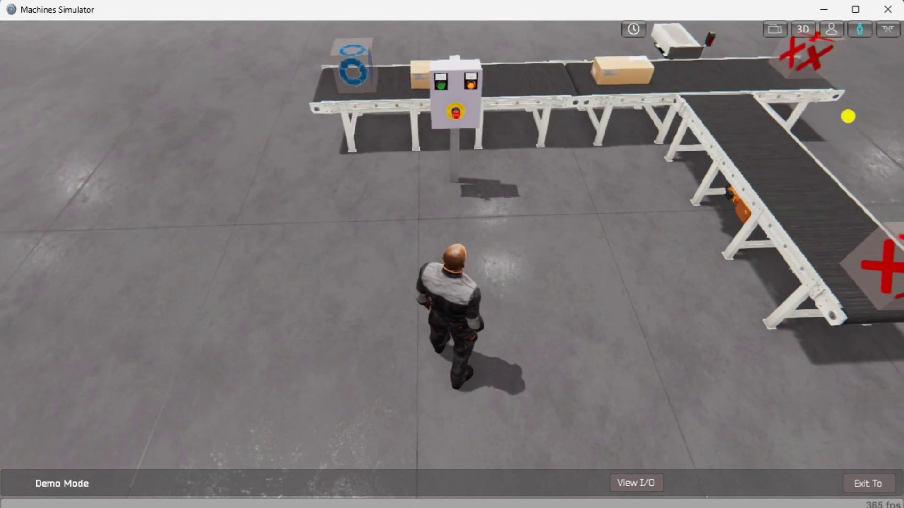
{"action": "key", "text": "w"}
{"action": "key", "text": "d"}
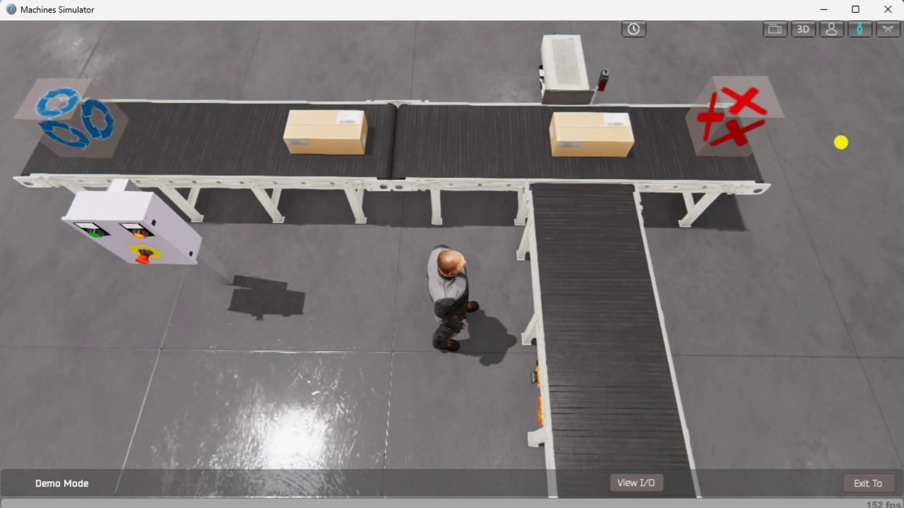
{"action": "right_click_drag", "start_coordinate": [840, 143], "coordinate": [804, 87]}
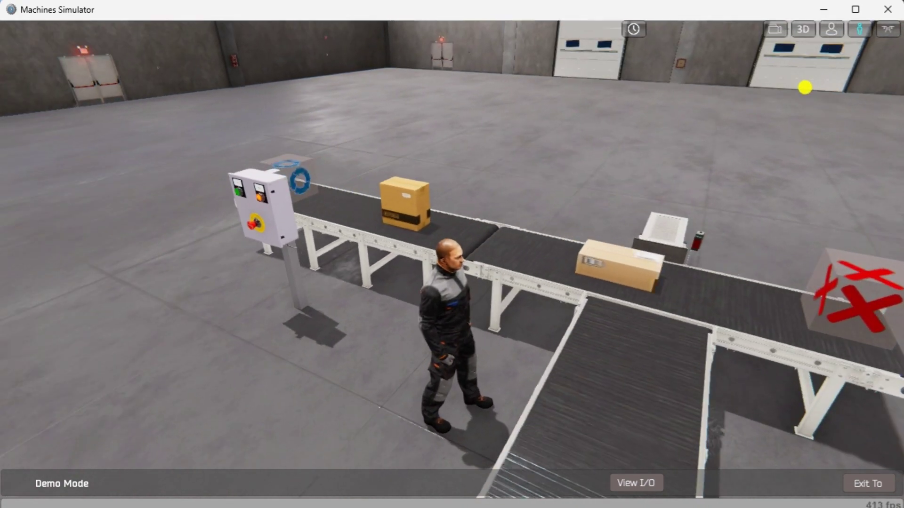
{"action": "left_click", "coordinate": [880, 32]}
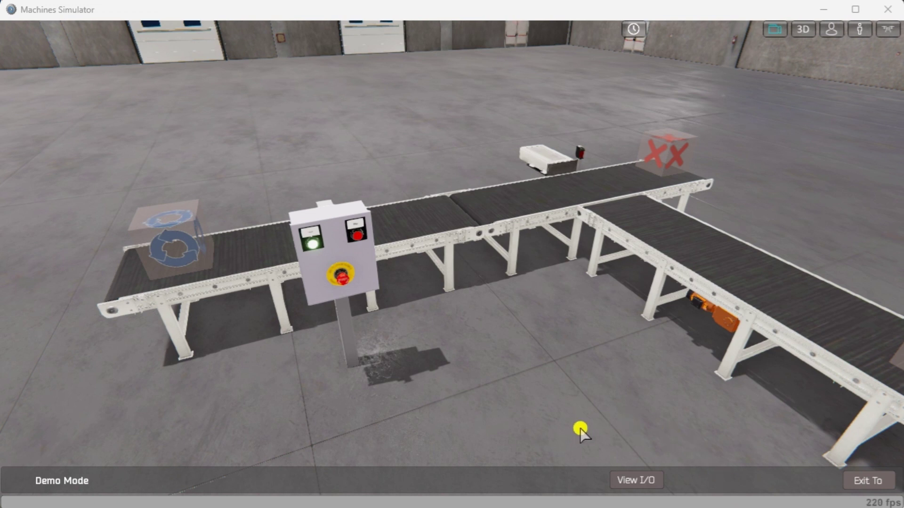
- Display the machine's I/O signals and start the line with the control panel's green start button
{"action": "left_click", "coordinate": [627, 479]}
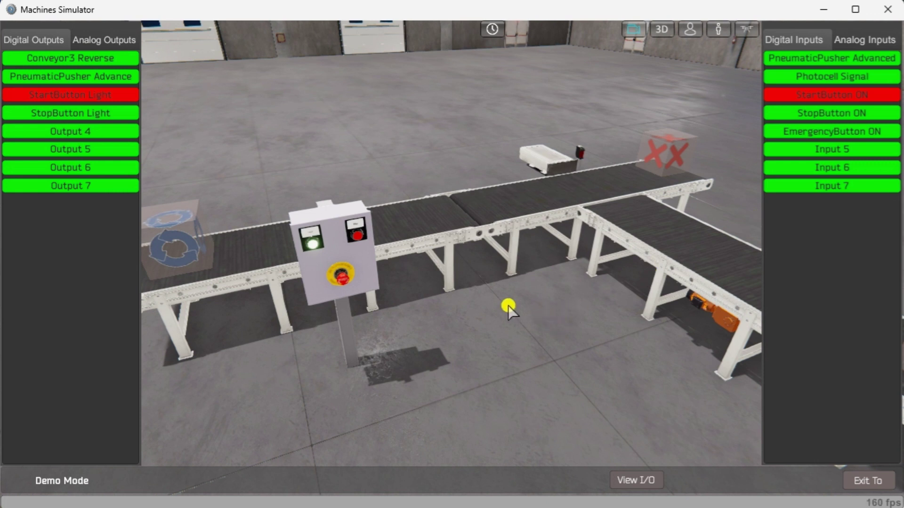
{"action": "left_click", "coordinate": [310, 245]}
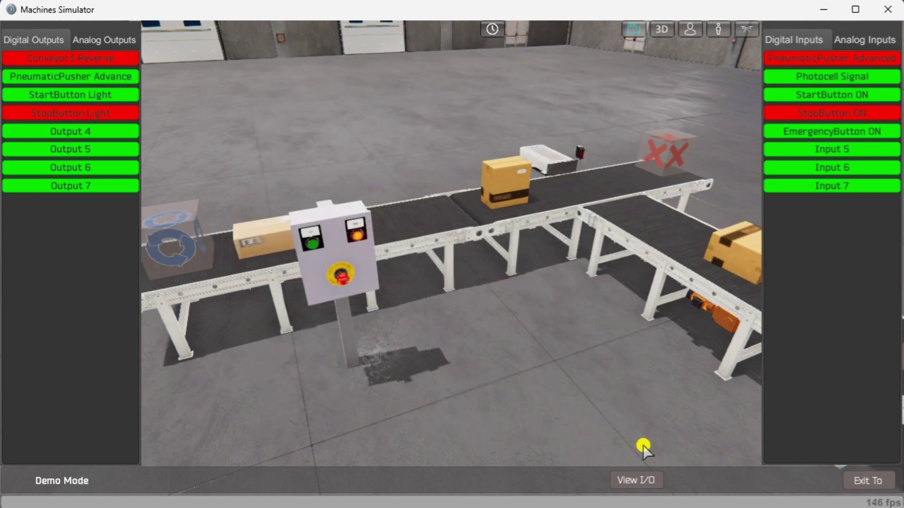
- Exit the demo to the main menu and start the 01 Easy Transfer Line in normal, non-demo mode
{"action": "left_click", "coordinate": [867, 480]}
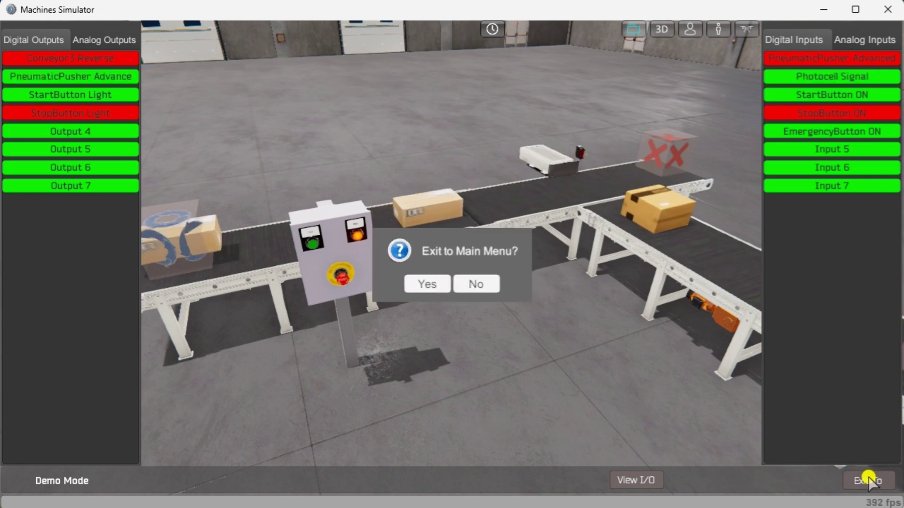
{"action": "left_click", "coordinate": [461, 284]}
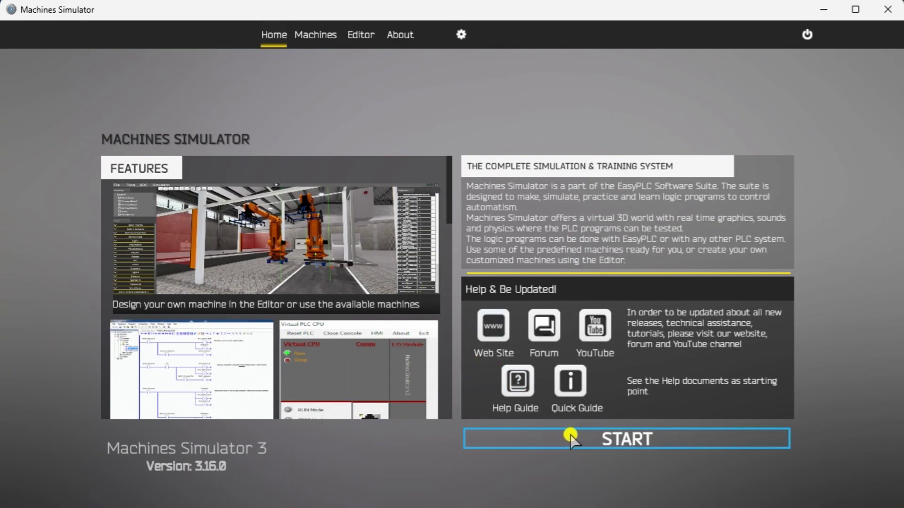
{"action": "left_click", "coordinate": [570, 436]}
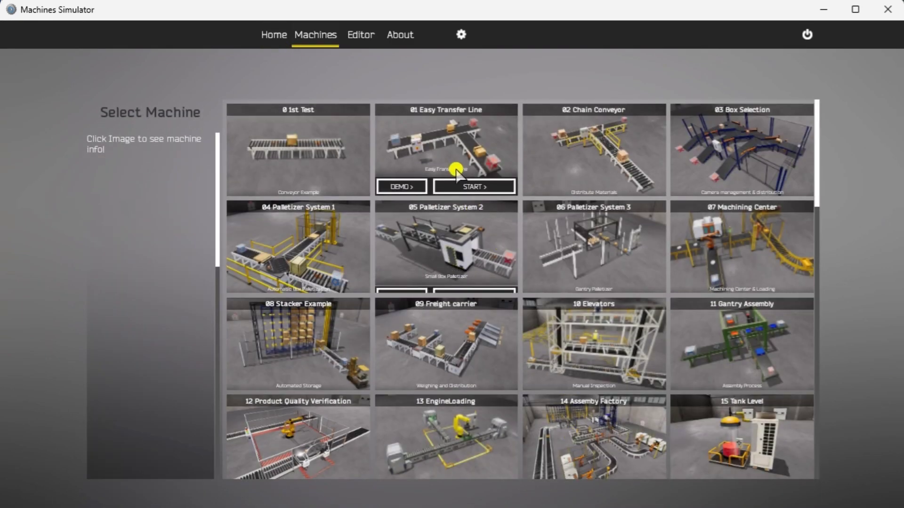
{"action": "left_click", "coordinate": [451, 186]}
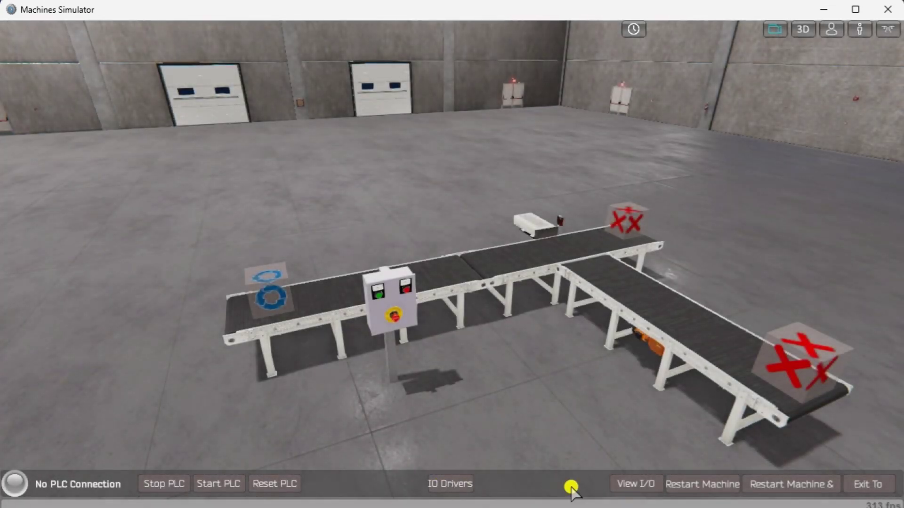
- Display the I/O signals and manually switch on the Conveyor3 Reverse output
{"action": "left_click", "coordinate": [624, 483]}
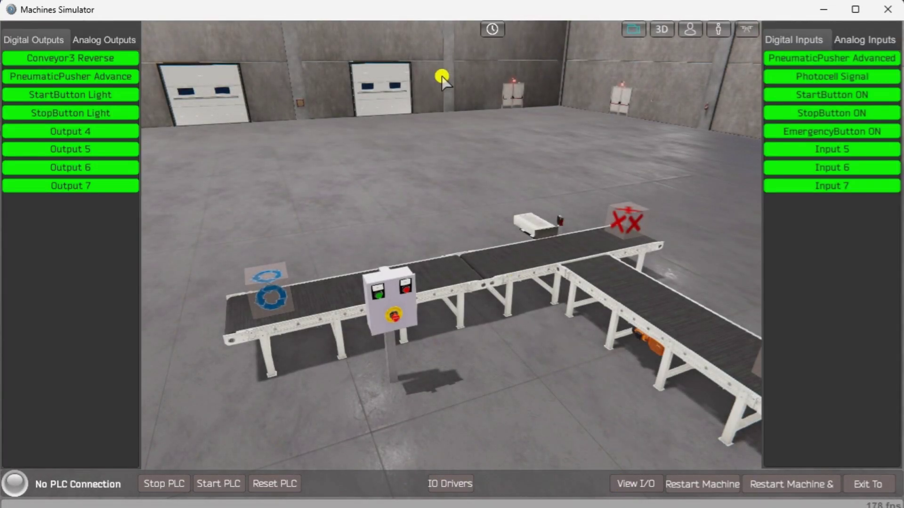
{"action": "left_click", "coordinate": [96, 59]}
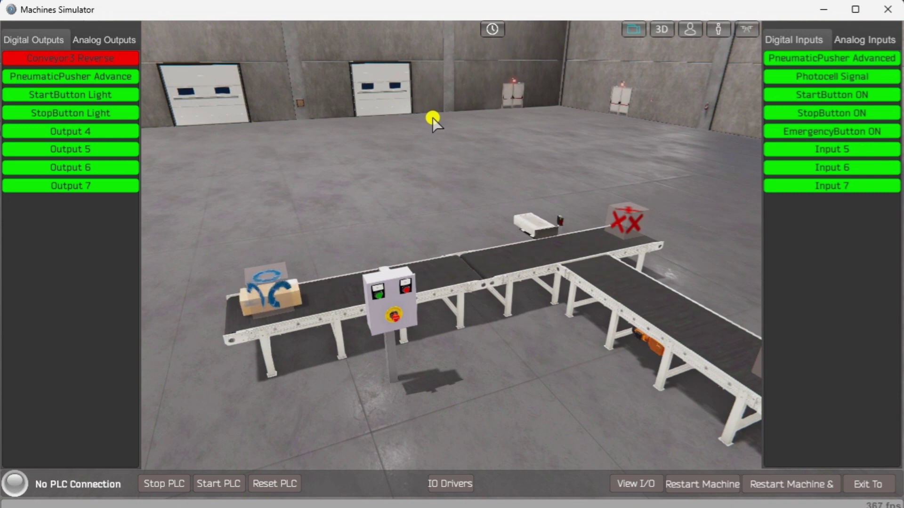
- Activate the PneumaticPusher Advance output twice to push passing boxes onto the side conveyor
{"action": "right_click_drag", "start_coordinate": [432, 119], "coordinate": [432, 118]}
{"action": "key", "text": "w"}
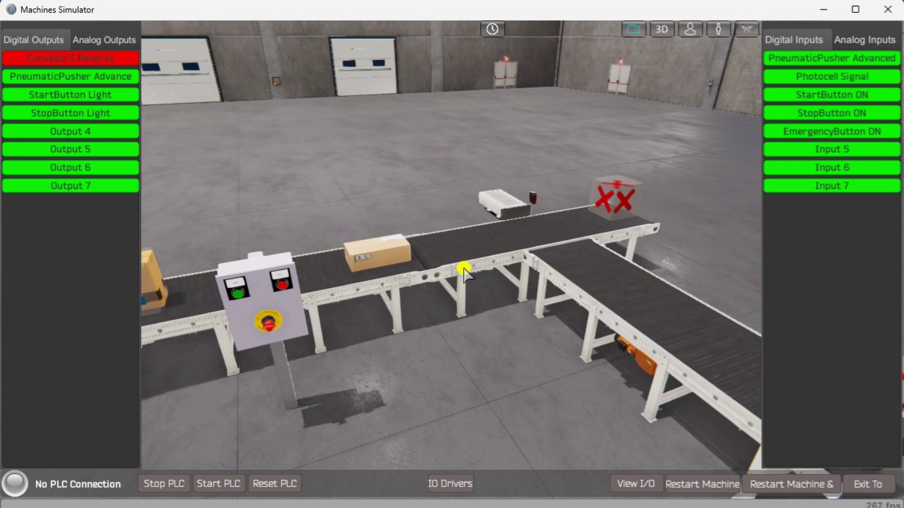
{"action": "left_click", "coordinate": [97, 77]}
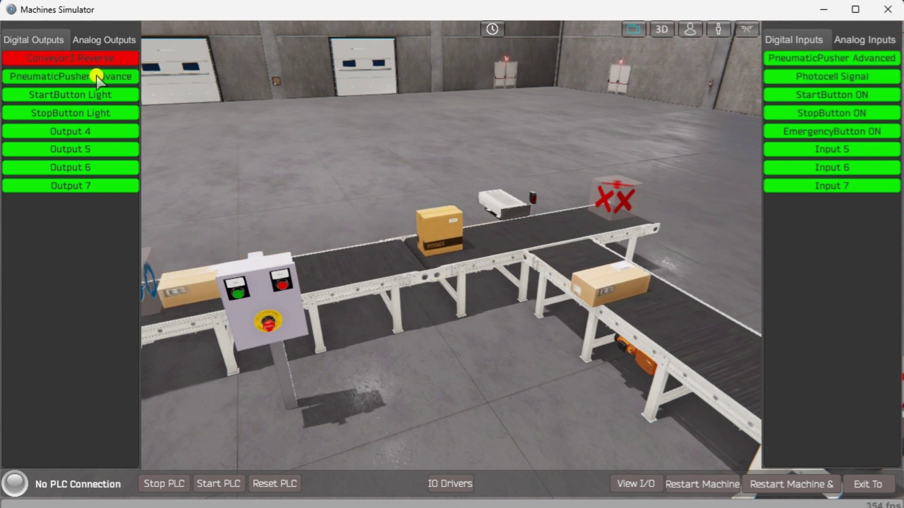
{"action": "left_click", "coordinate": [97, 77]}
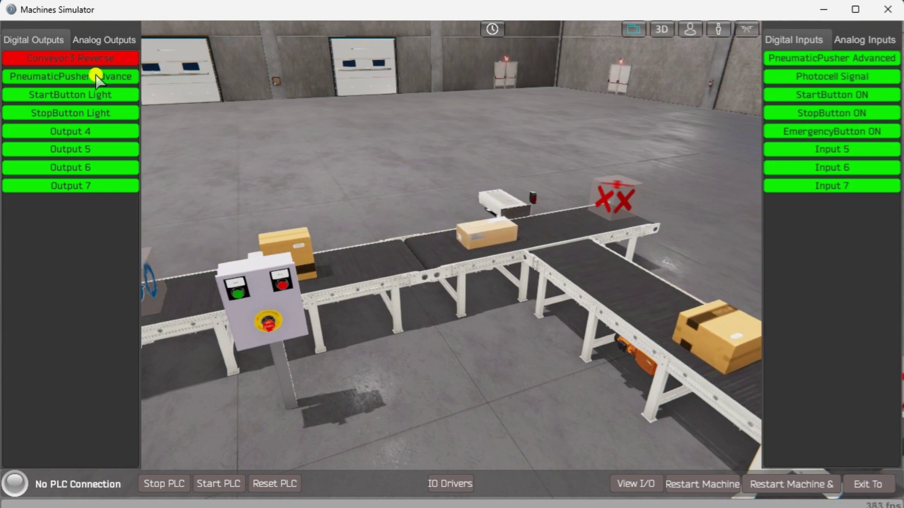
- Test the start button on the control panel and switch off the Conveyor3 Reverse output
{"action": "left_click", "coordinate": [235, 295]}
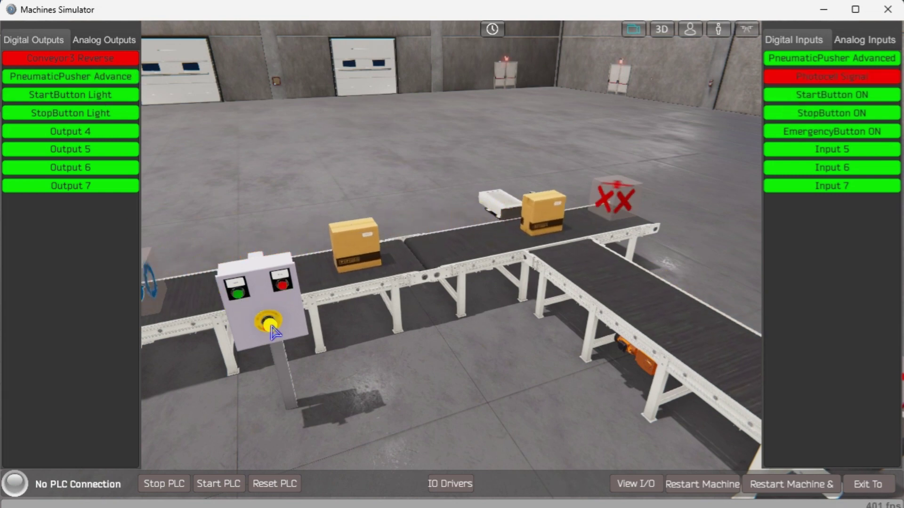
{"action": "left_click", "coordinate": [114, 60]}
{"action": "left_click", "coordinate": [113, 61]}
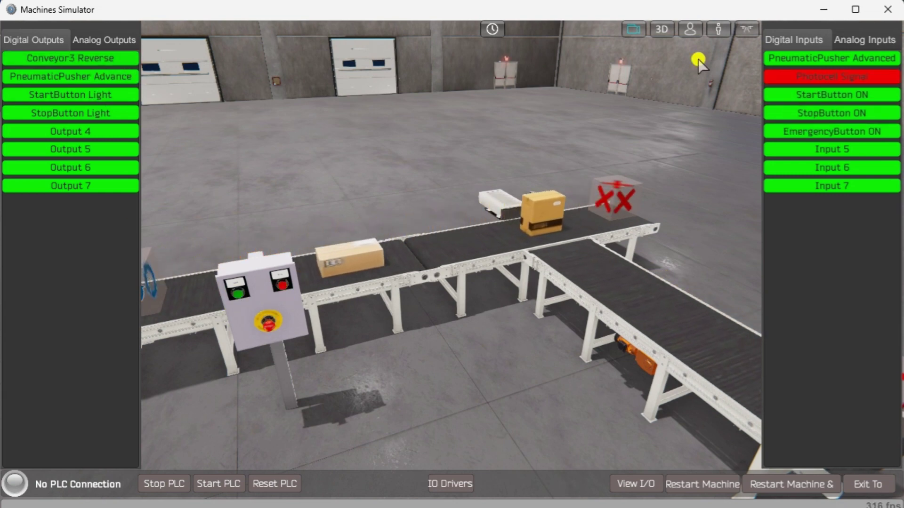
- View the pusher and photocell from behind with the flying camera and switch the Conveyor3 Reverse output back on
{"action": "left_click", "coordinate": [746, 29]}
{"action": "right_click_drag", "start_coordinate": [554, 34], "coordinate": [212, 72]}
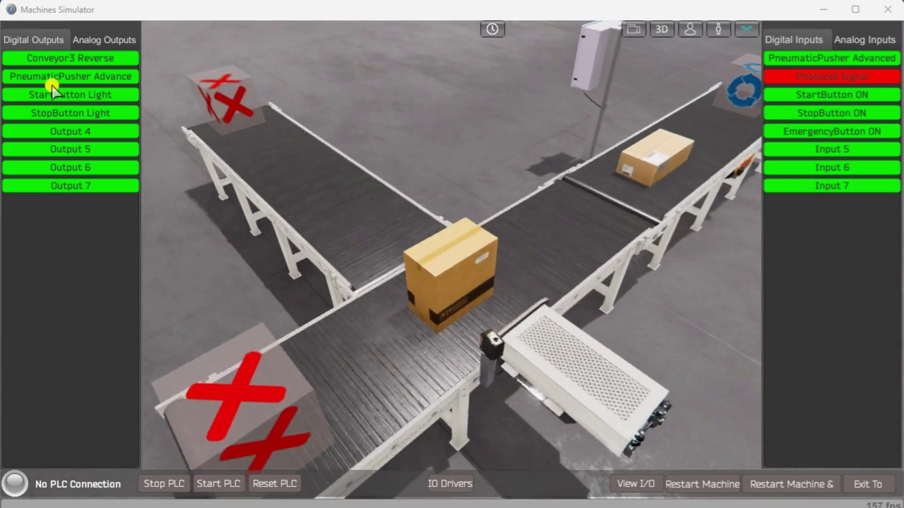
{"action": "left_click", "coordinate": [49, 59]}
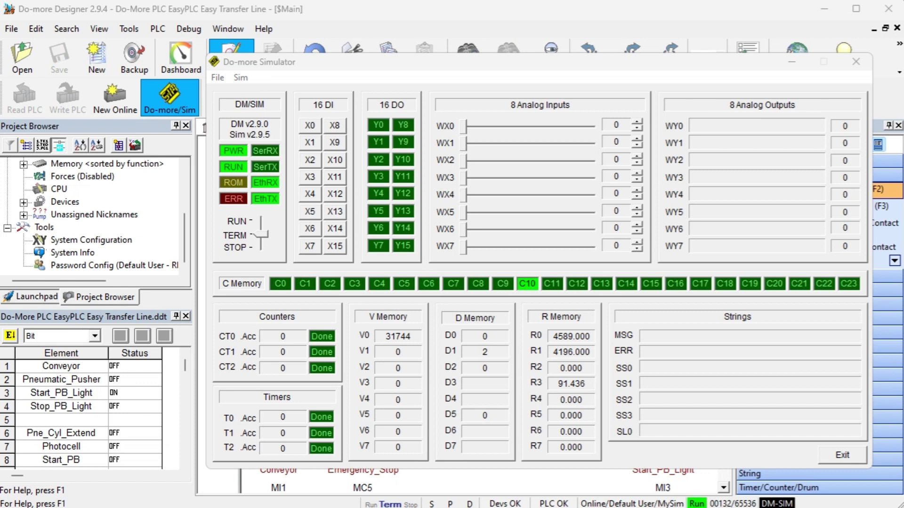
- Switch to Do-more Designer and examine rungs 1 to 3 of $Main, covering the Conveyor set and reset and Stop_PB_Light logic
{"action": "left_click", "coordinate": [352, 64]}
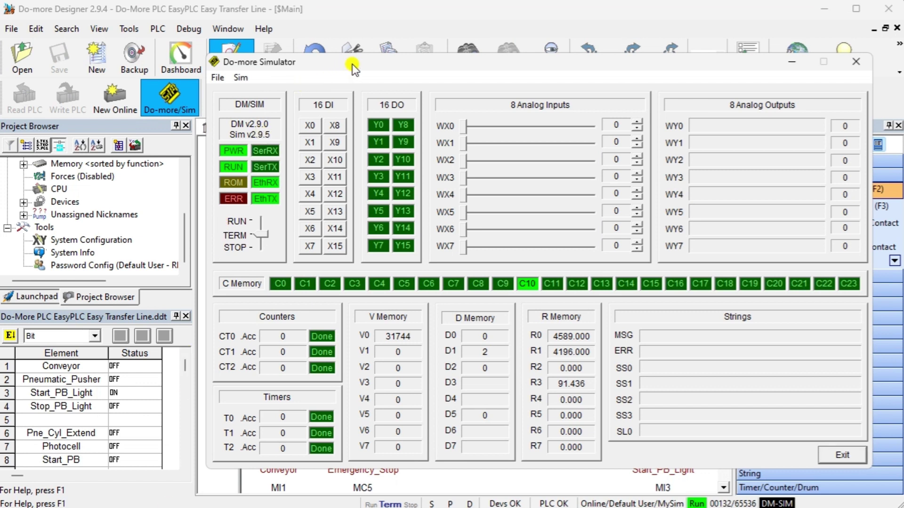
{"action": "left_click", "coordinate": [355, 13]}
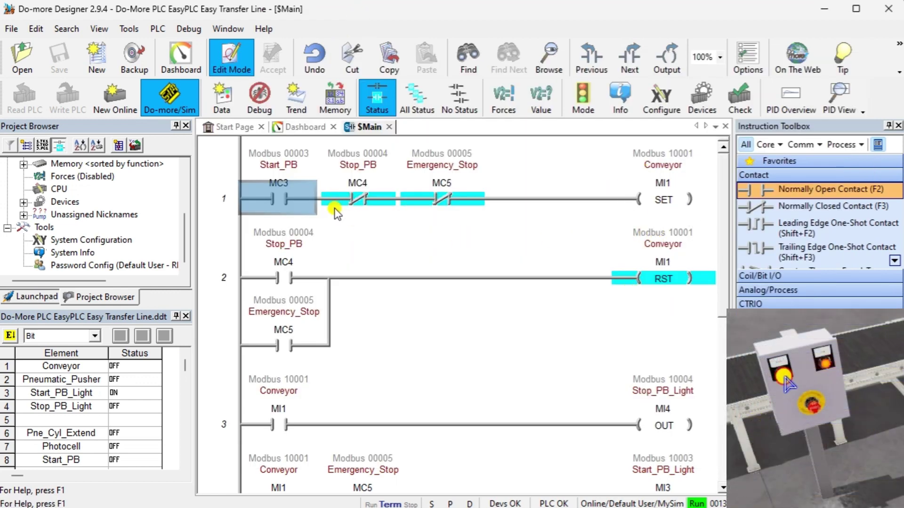
{"action": "left_click", "coordinate": [292, 272]}
{"action": "mouse_move", "coordinate": [289, 414]}
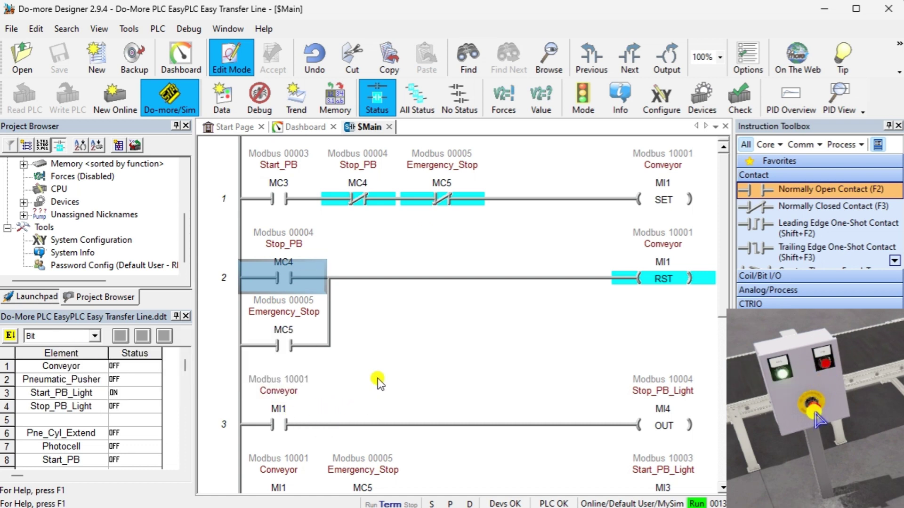
{"action": "left_click", "coordinate": [322, 374]}
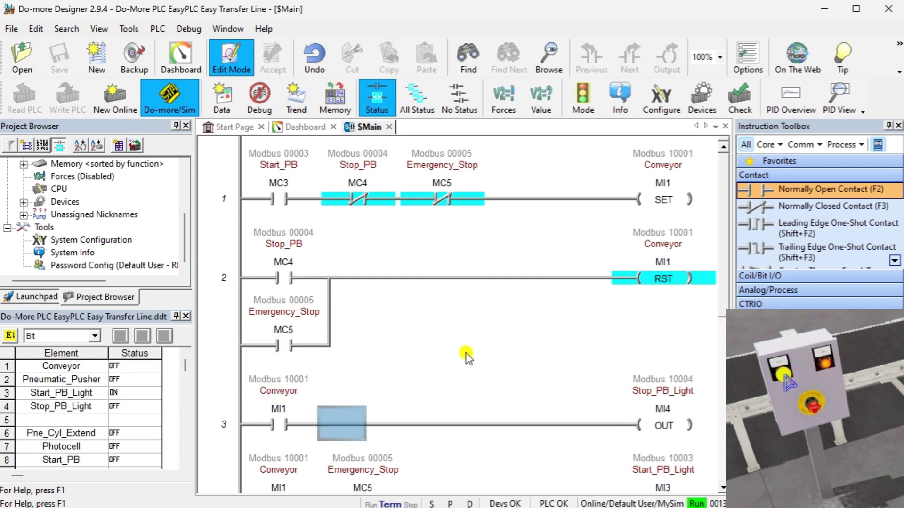
- Examine rungs 4 to 6 of $Main, covering the Start_PB_Light output and the Pneumatic_Pusher set and reset logic
{"action": "scroll", "coordinate": [465, 352], "scroll_direction": "down", "scroll_amount": 2}
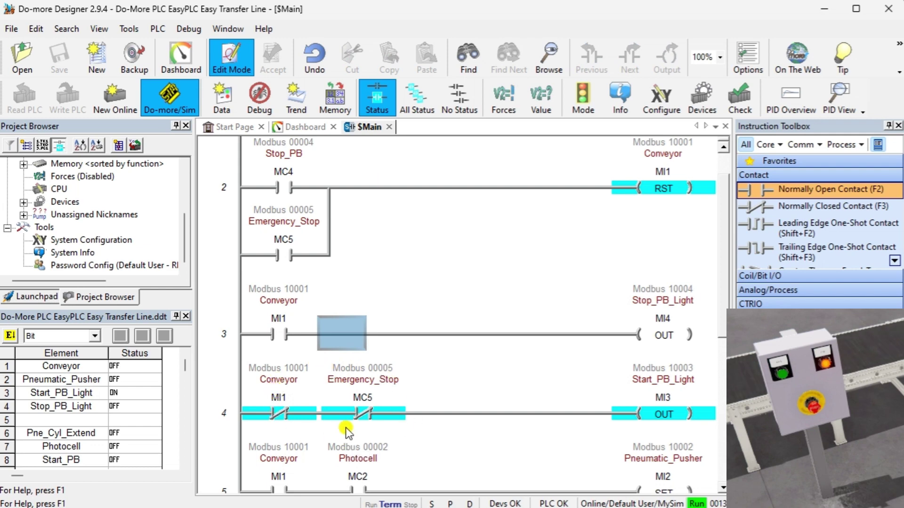
{"action": "left_click", "coordinate": [368, 402]}
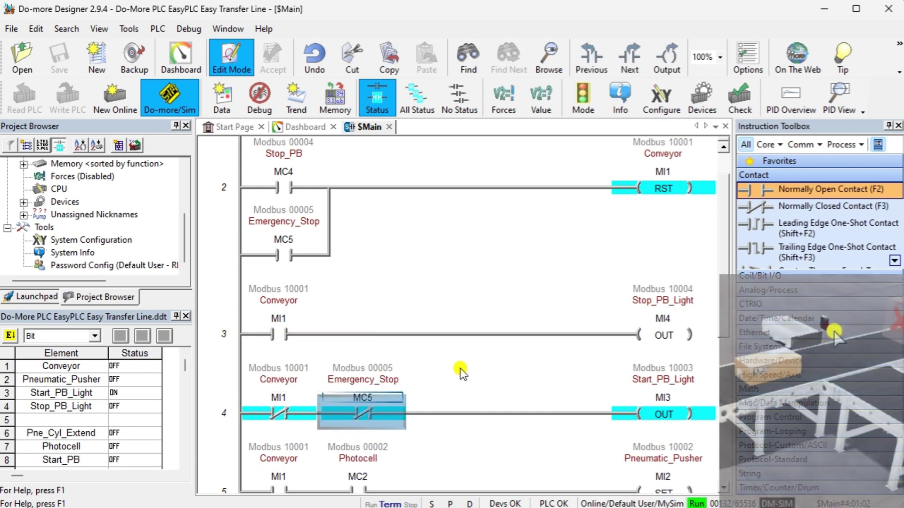
{"action": "scroll", "coordinate": [459, 368], "scroll_direction": "down", "scroll_amount": 3}
{"action": "left_click", "coordinate": [285, 346]}
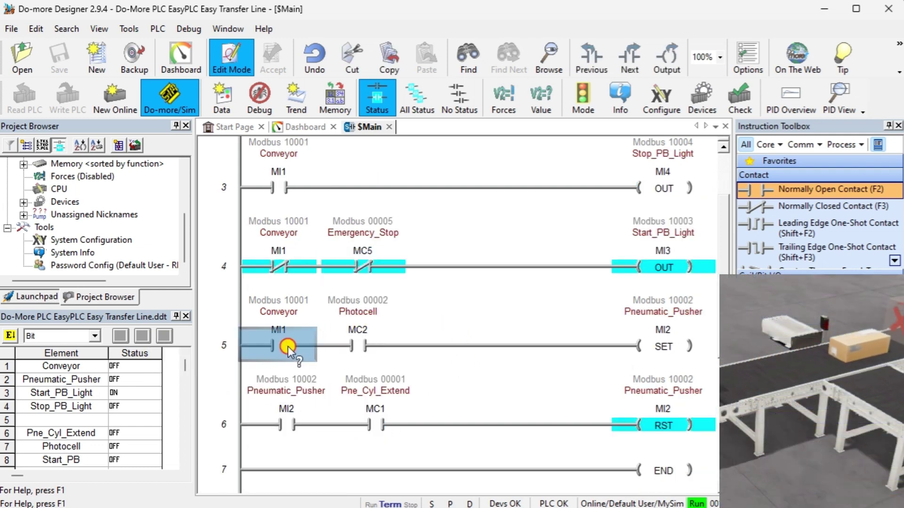
{"action": "left_click", "coordinate": [358, 347]}
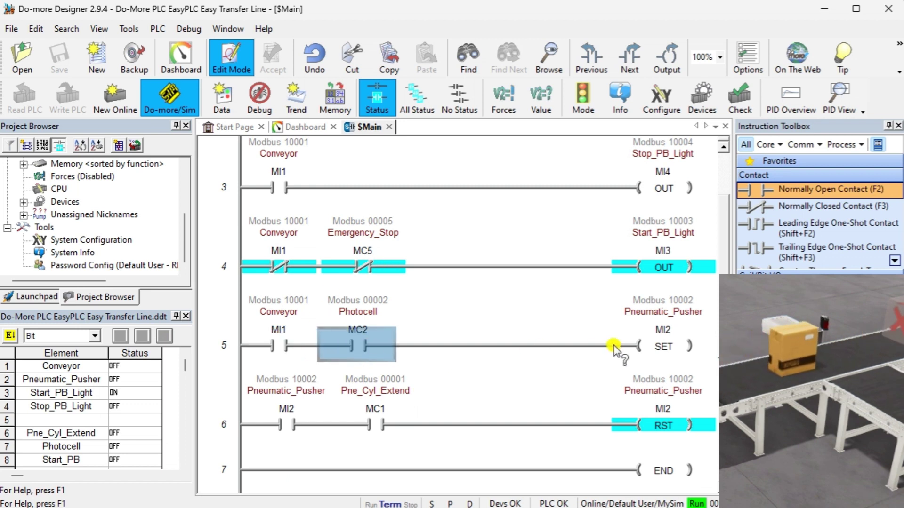
{"action": "left_click", "coordinate": [660, 343]}
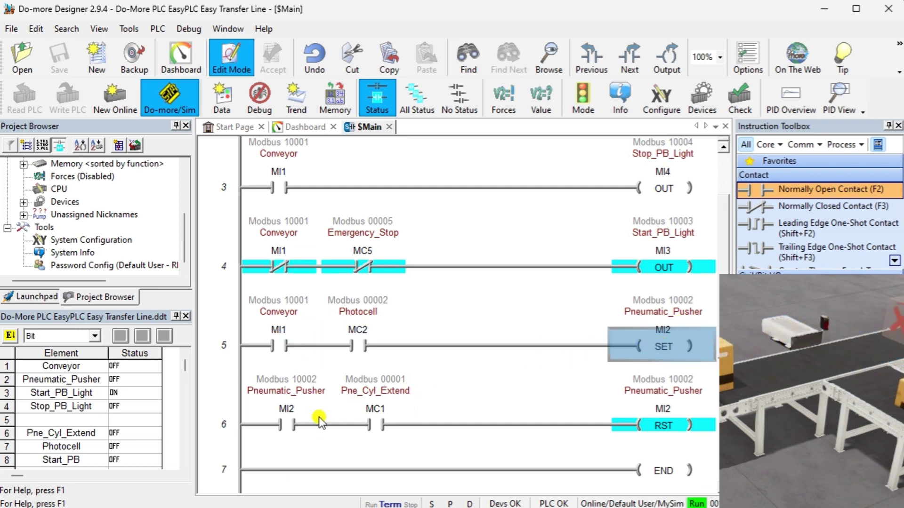
{"action": "left_click", "coordinate": [379, 418]}
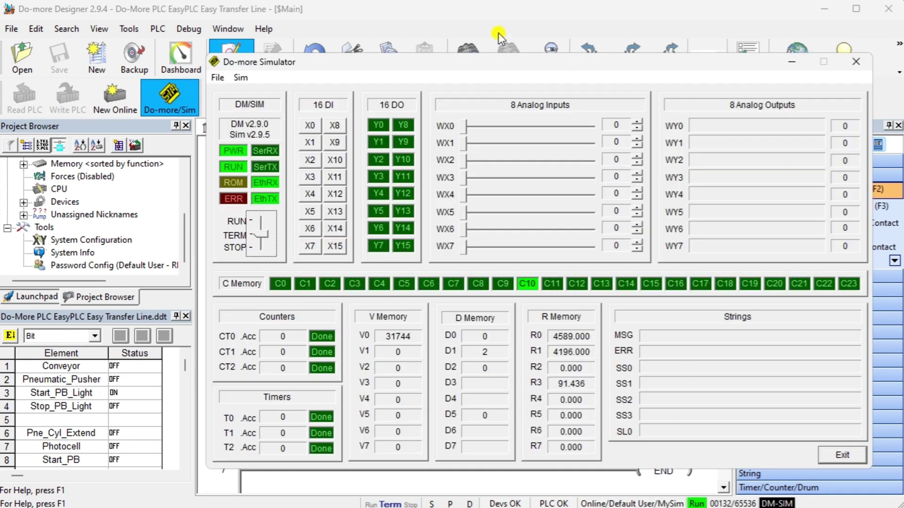
- Return from the Do-more Simulator to Do-more Designer and review the PLC's general system information, including its IP configuration
{"action": "left_click", "coordinate": [458, 16]}
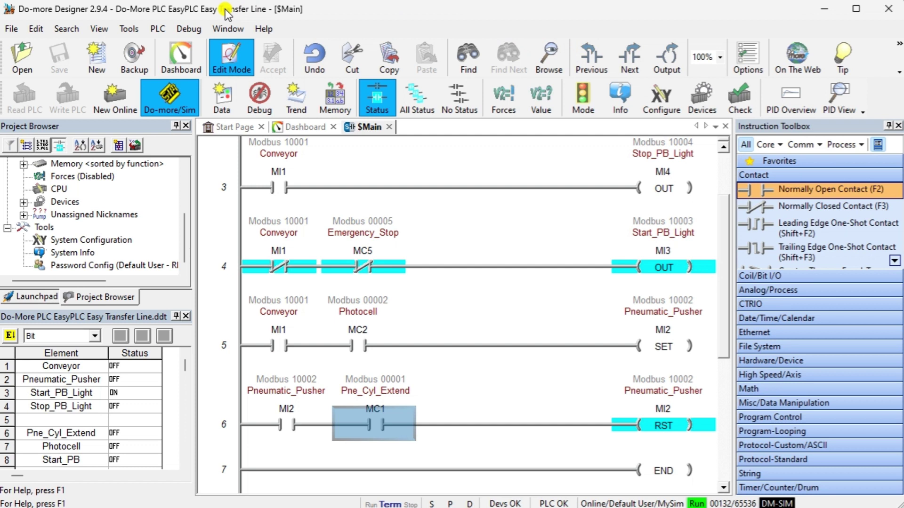
{"action": "left_click", "coordinate": [157, 29]}
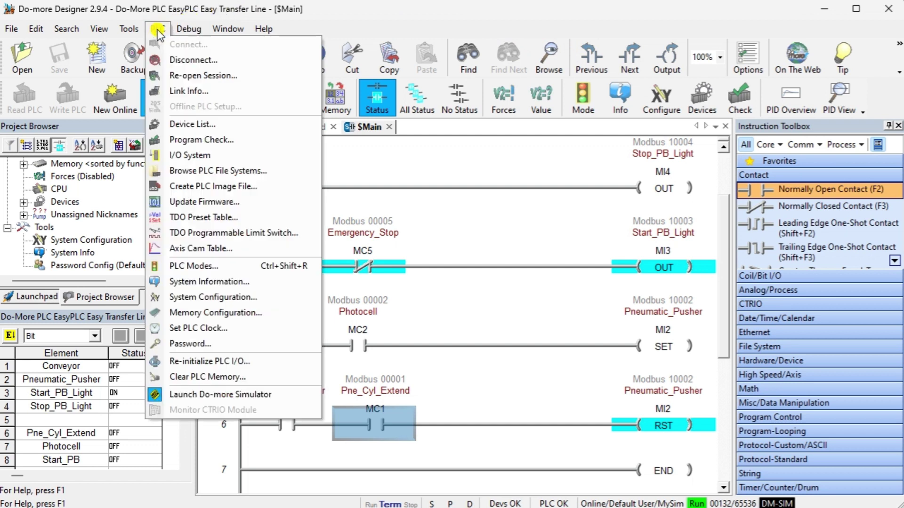
{"action": "left_click", "coordinate": [208, 283]}
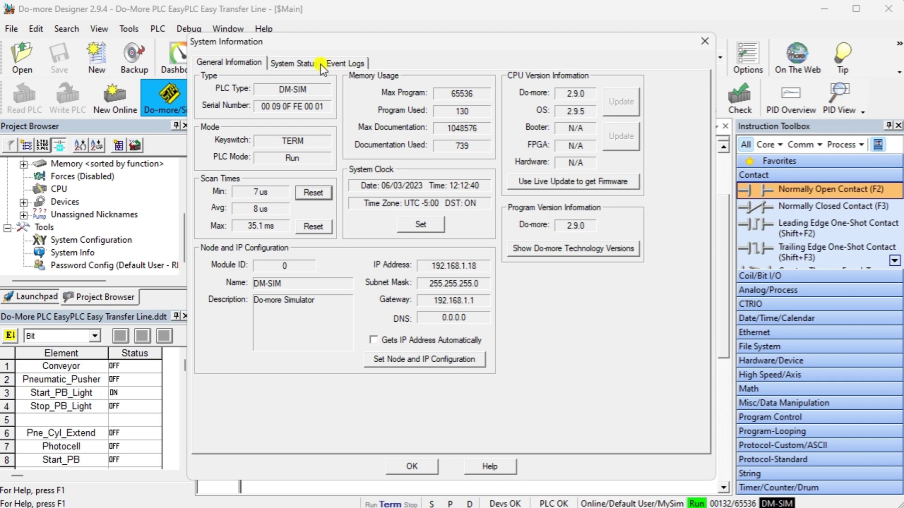
{"action": "left_click", "coordinate": [704, 42]}
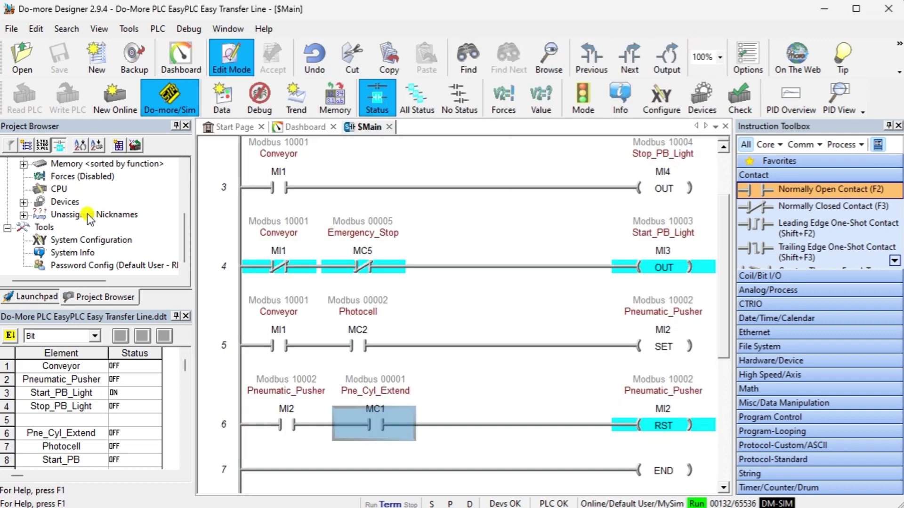
- Review the CPU system configuration and its Modbus/TCP server settings, then close both without changes
{"action": "double_click", "coordinate": [74, 241]}
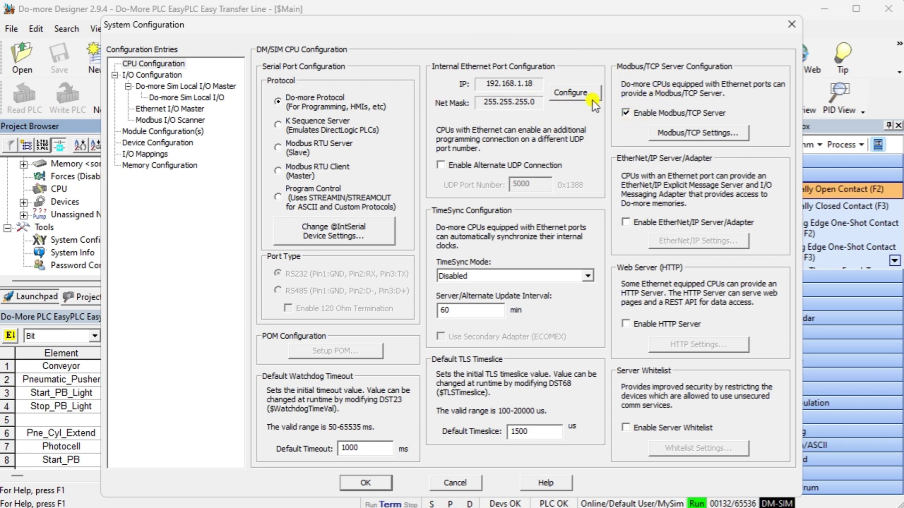
{"action": "left_click", "coordinate": [665, 134]}
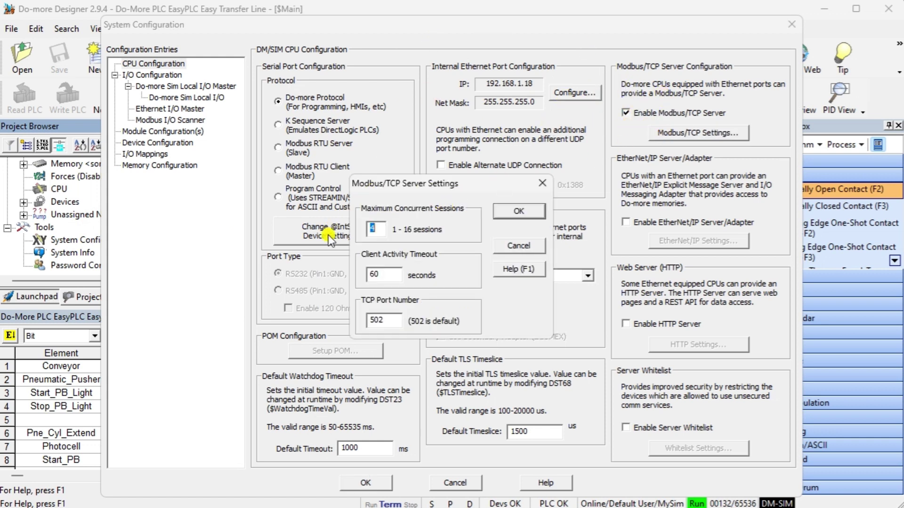
{"action": "left_click", "coordinate": [510, 243]}
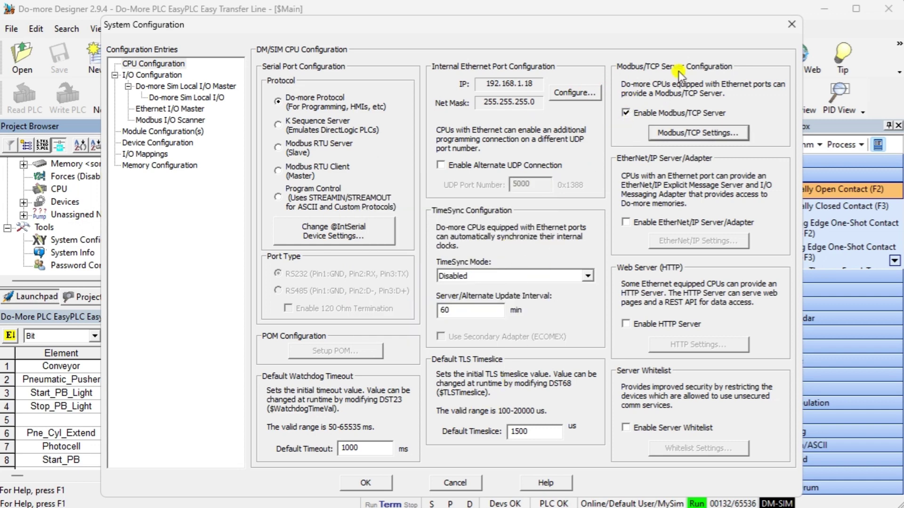
{"action": "left_click", "coordinate": [789, 25]}
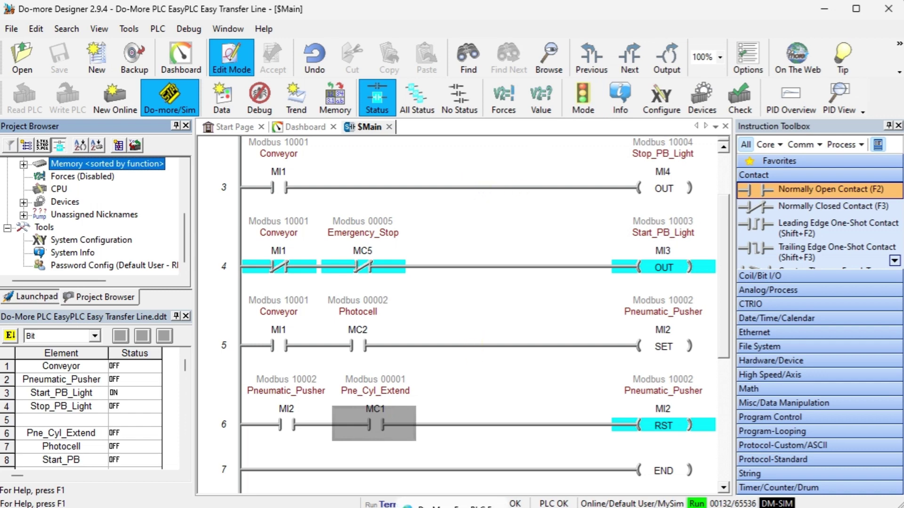
- Switch to Machines Simulator and select ModBusDriver as the I/O driver
{"action": "left_click", "coordinate": [700, 507]}
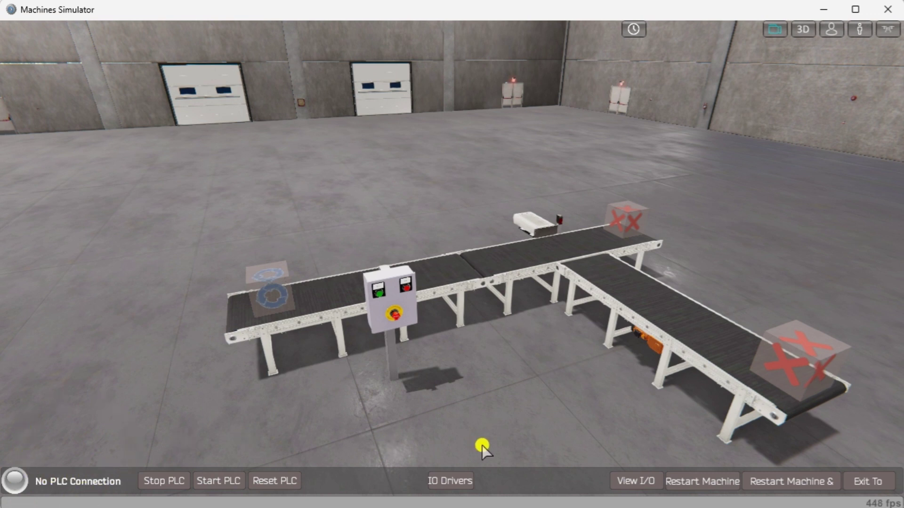
{"action": "left_click", "coordinate": [457, 481]}
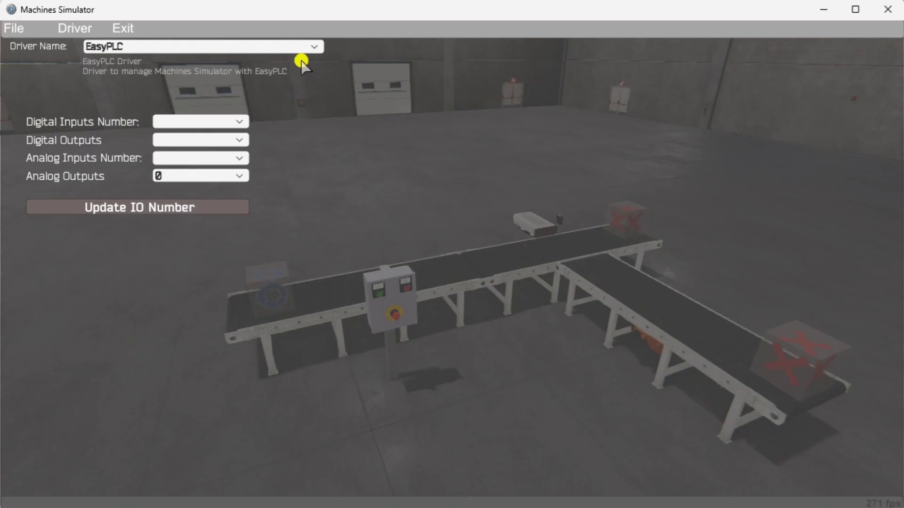
{"action": "left_click", "coordinate": [286, 48]}
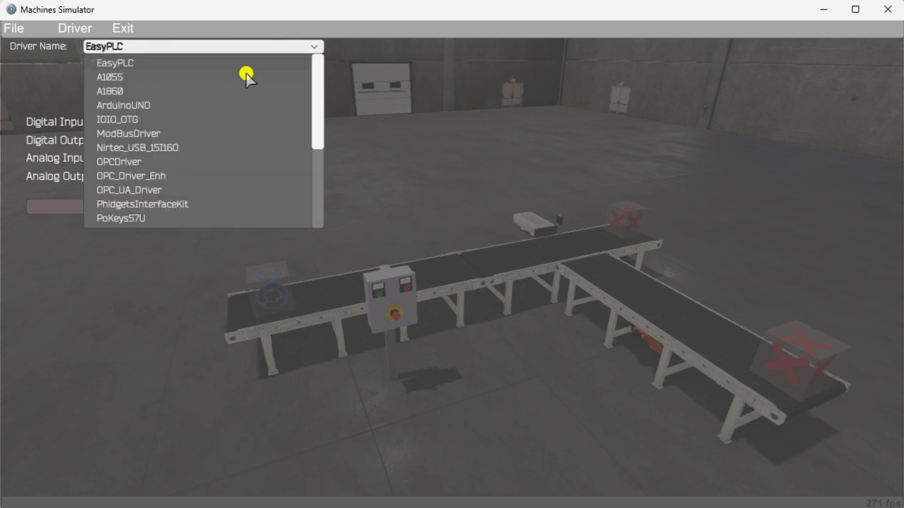
{"action": "left_click", "coordinate": [163, 135]}
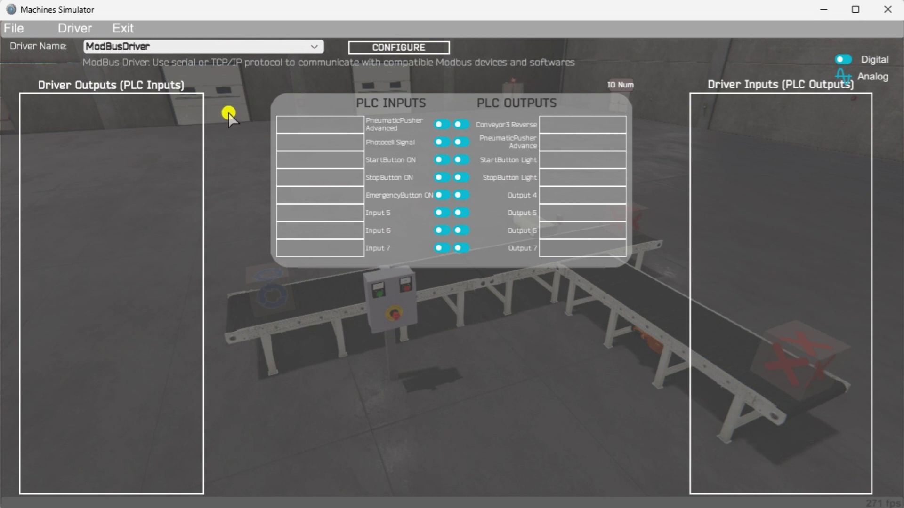
- Configure the Modbus driver for TCP/IP at 192.168.1.18, port 502, with 4 digital inputs and 5 digital outputs, both starting at address 0
{"action": "left_click", "coordinate": [406, 48]}
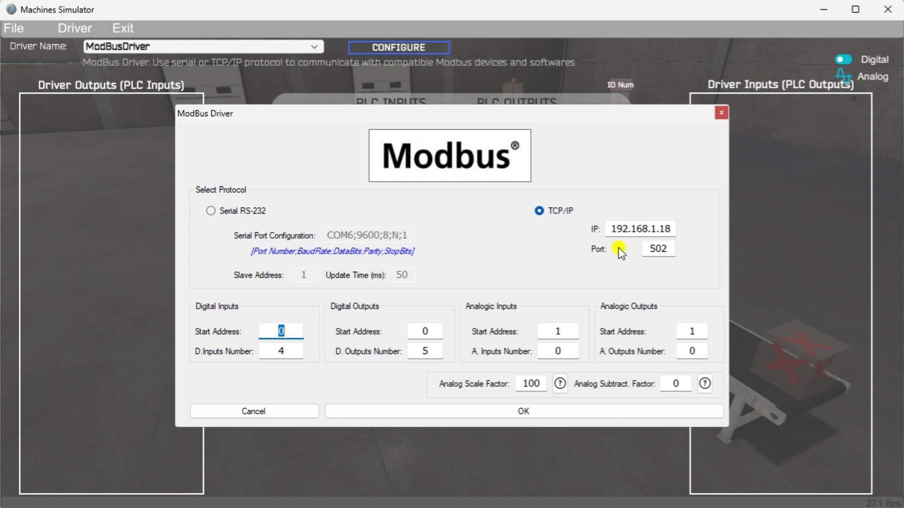
{"action": "left_click", "coordinate": [297, 332]}
{"action": "left_click", "coordinate": [428, 331]}
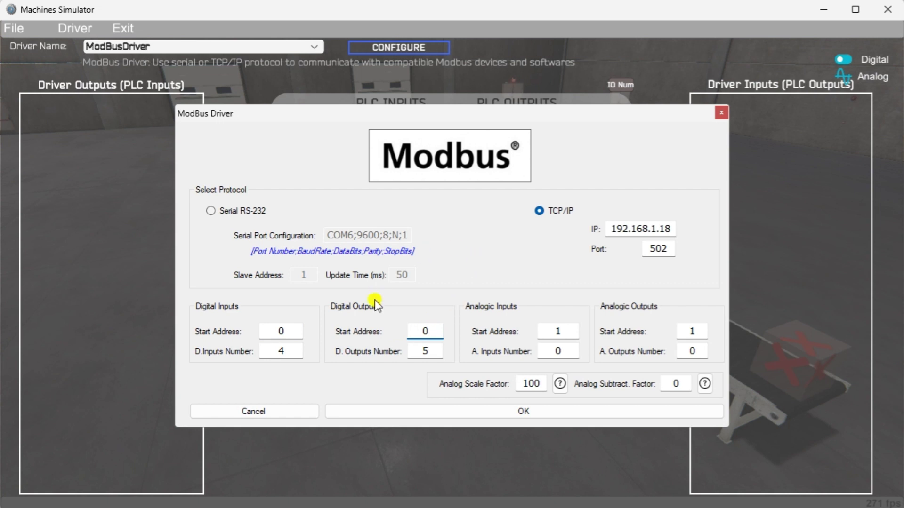
{"action": "left_click", "coordinate": [472, 411]}
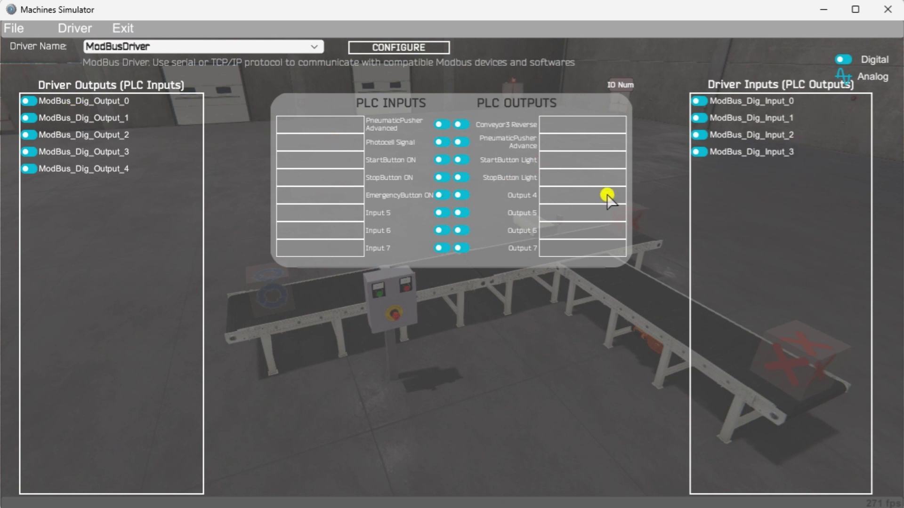
- Assign the Modbus driver signals automatically to the PLC inputs and outputs and leave the driver setup
{"action": "left_click", "coordinate": [89, 30]}
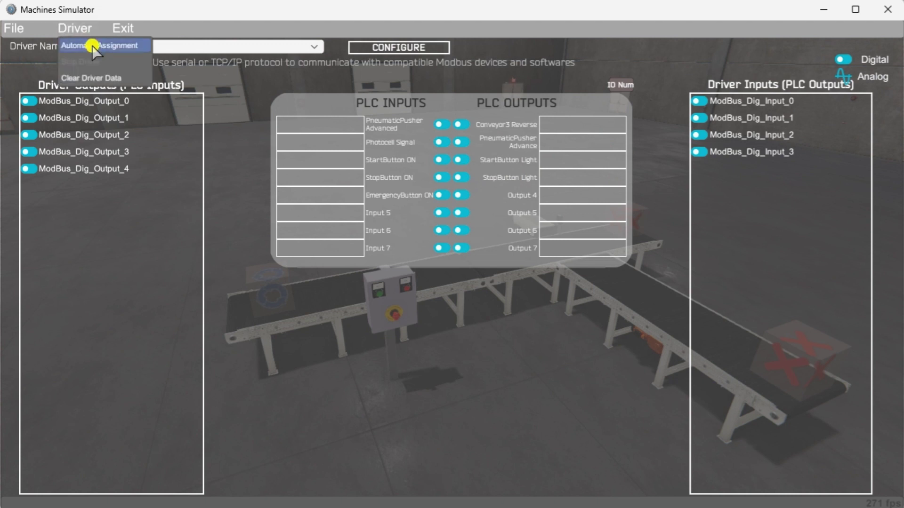
{"action": "left_click", "coordinate": [138, 46]}
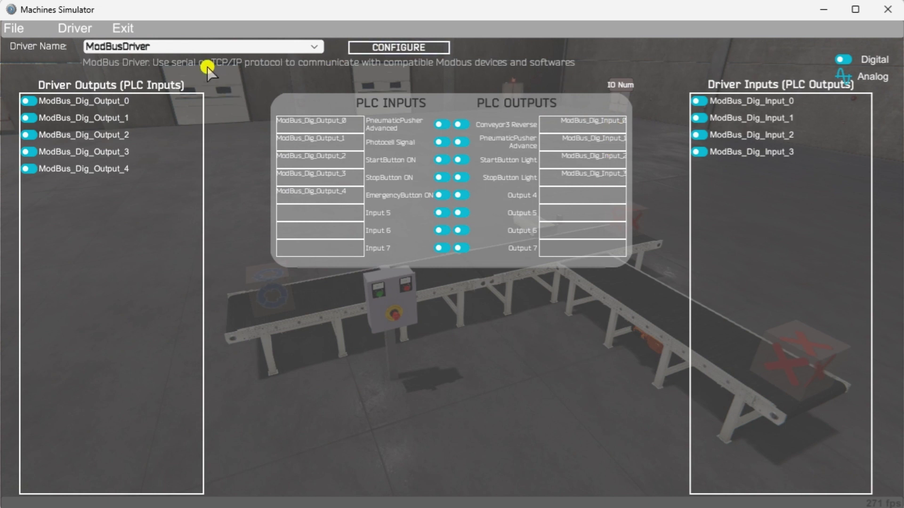
{"action": "left_click", "coordinate": [124, 29]}
{"action": "left_click", "coordinate": [132, 44]}
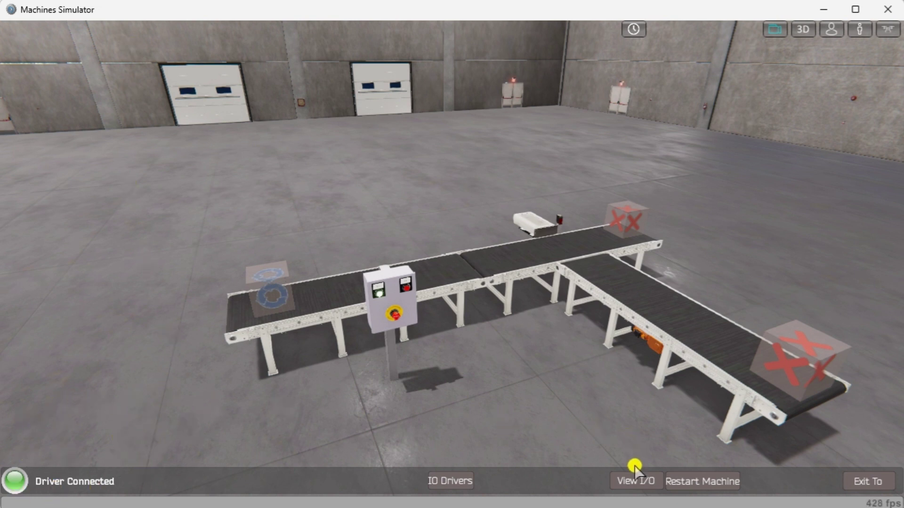
- Display the machine's I/O, check the Do-more Simulator, and start the line with the control panel's start button
{"action": "left_click", "coordinate": [635, 480]}
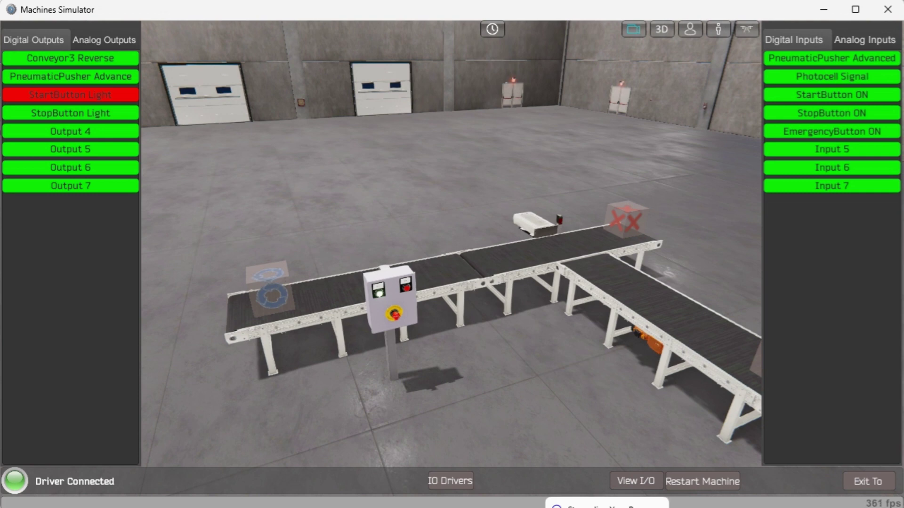
{"action": "left_click", "coordinate": [669, 507]}
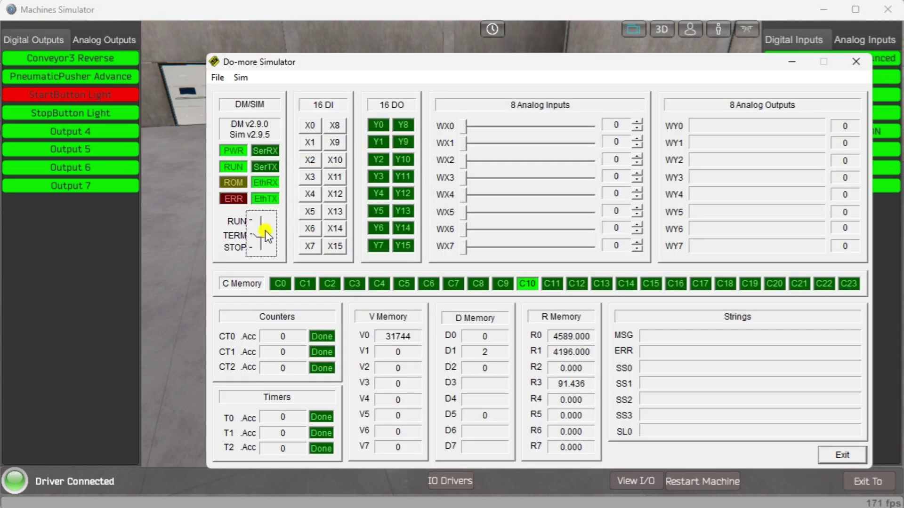
{"action": "left_click", "coordinate": [569, 15]}
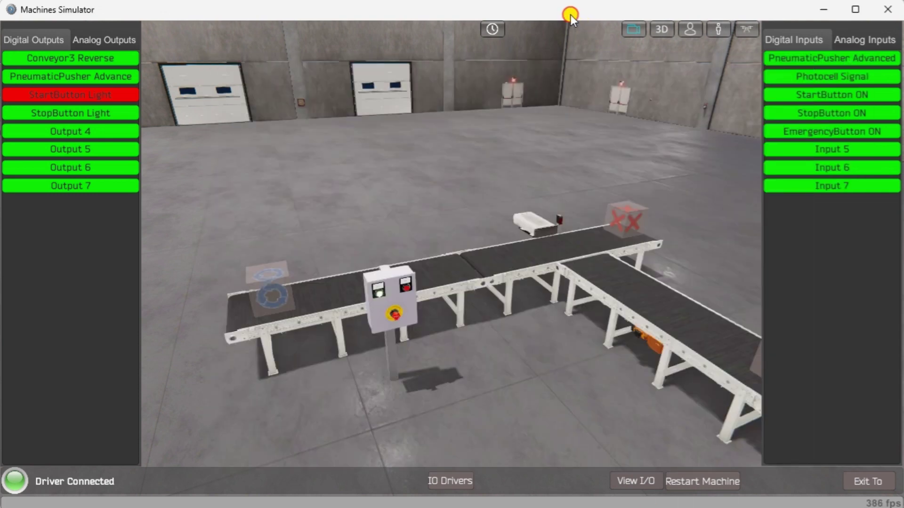
{"action": "left_click", "coordinate": [378, 297]}
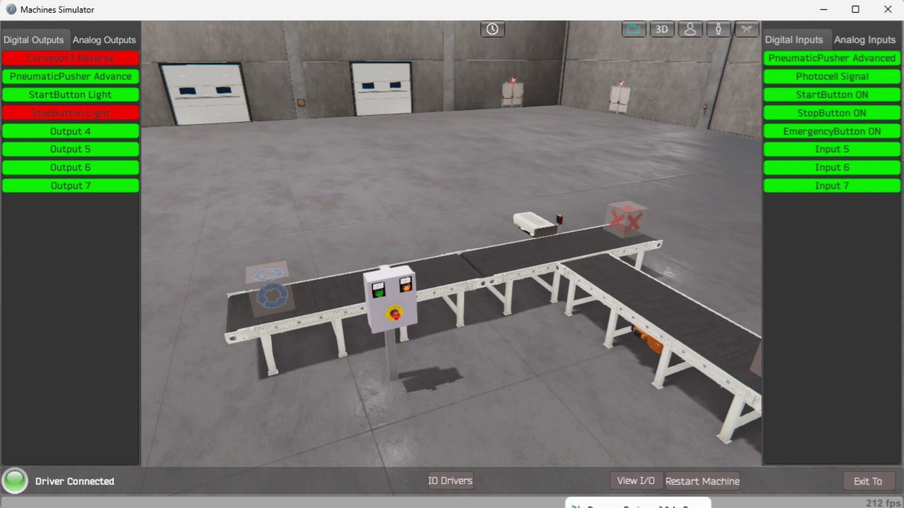
- Undock the Easy Transfer Line data view in Do-more Designer and place it over the lower-left part of the Machines Simulator scene
{"action": "left_click", "coordinate": [638, 506]}
{"action": "left_click", "coordinate": [50, 321]}
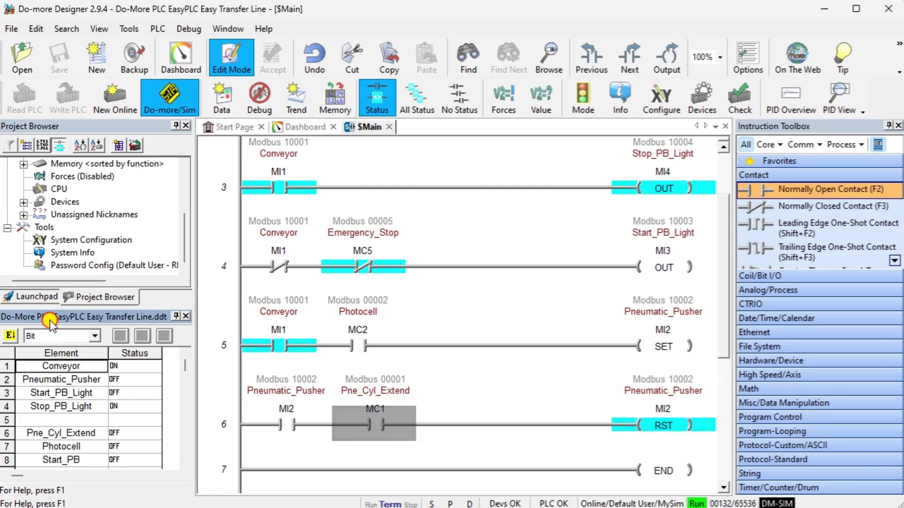
{"action": "left_click_drag", "start_coordinate": [50, 321], "coordinate": [479, 137]}
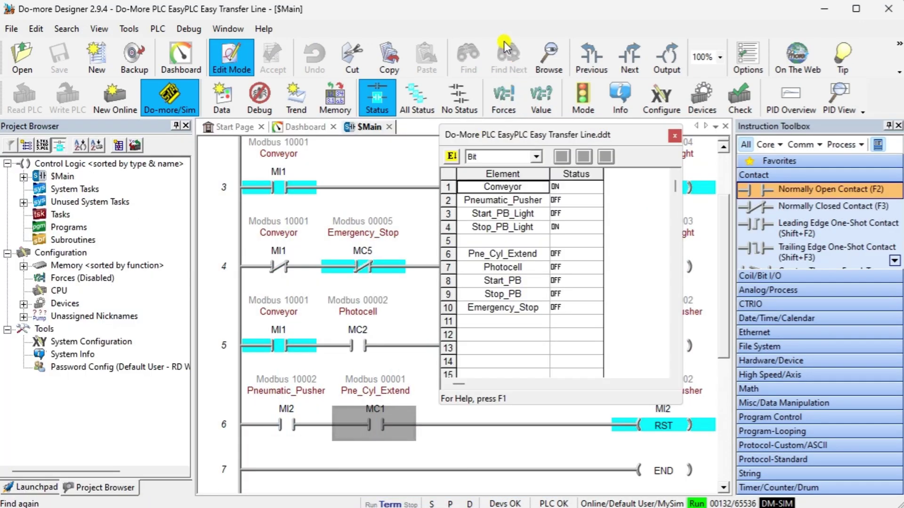
{"action": "left_click_drag", "start_coordinate": [498, 9], "coordinate": [456, 507]}
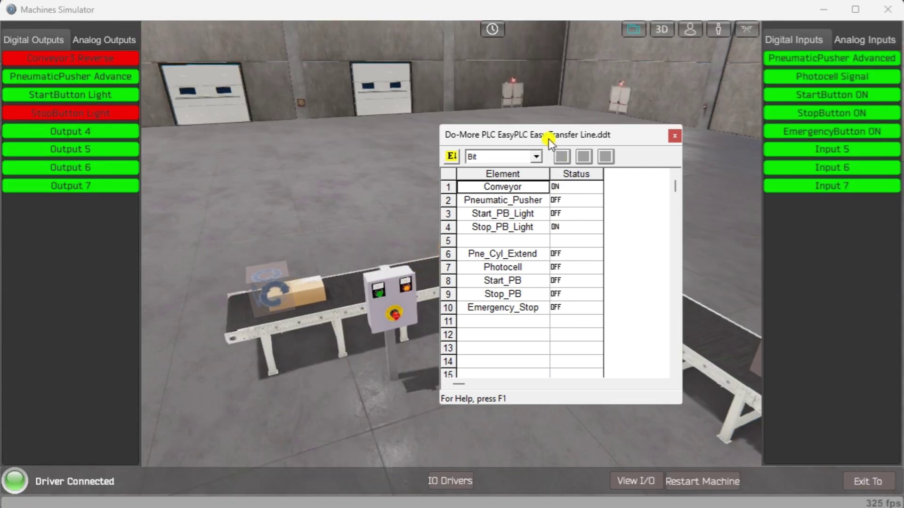
{"action": "left_click_drag", "start_coordinate": [549, 140], "coordinate": [125, 208]}
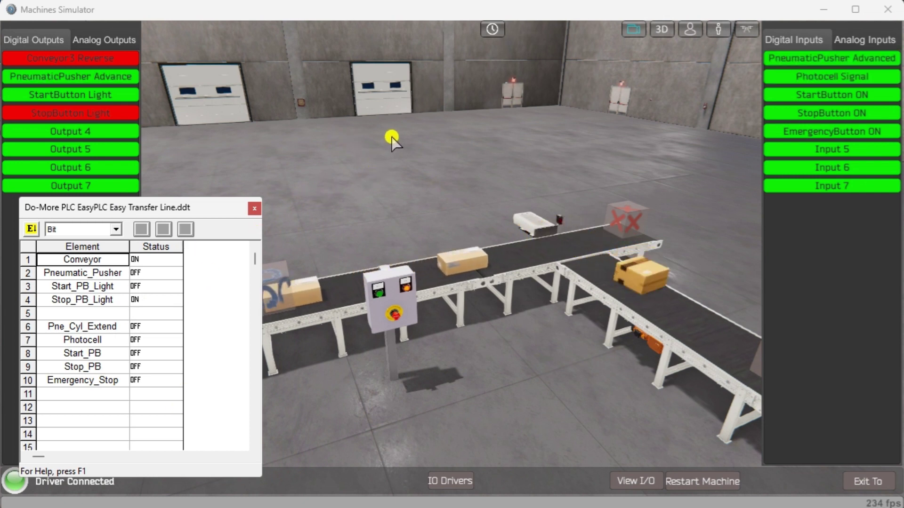
- Set the simulation time speed to Speed Up x2 and apply it
{"action": "left_click", "coordinate": [489, 32]}
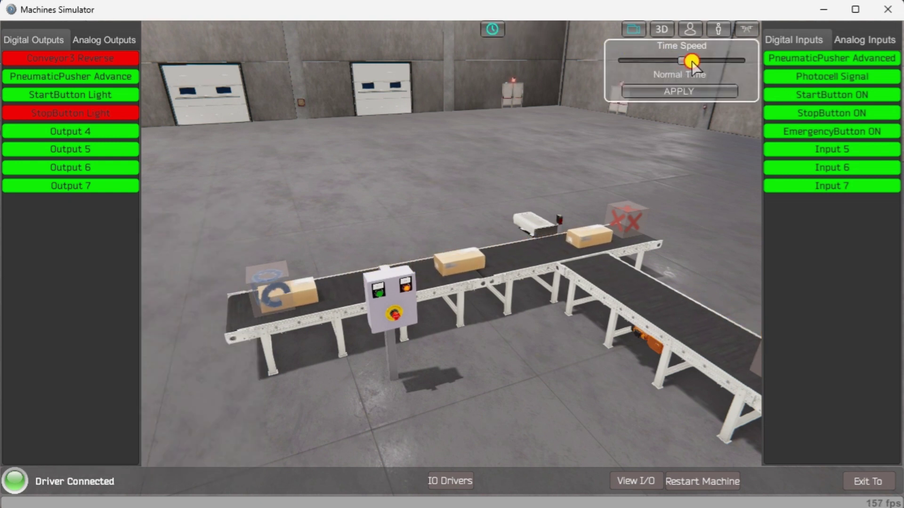
{"action": "left_click_drag", "start_coordinate": [692, 61], "coordinate": [702, 61]}
{"action": "left_click", "coordinate": [701, 93]}
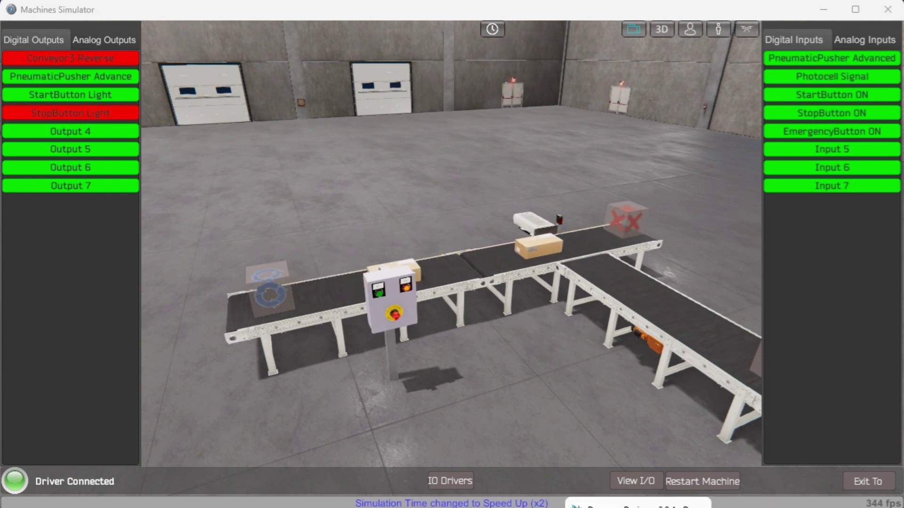
- Bring the data view back over the running line and test the stop button on the control panel
{"action": "left_click", "coordinate": [649, 507]}
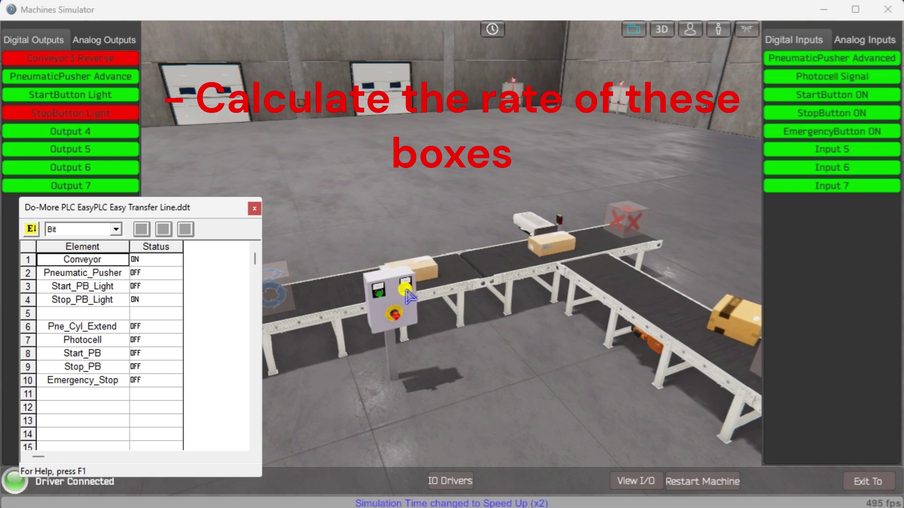
{"action": "left_click", "coordinate": [407, 293]}
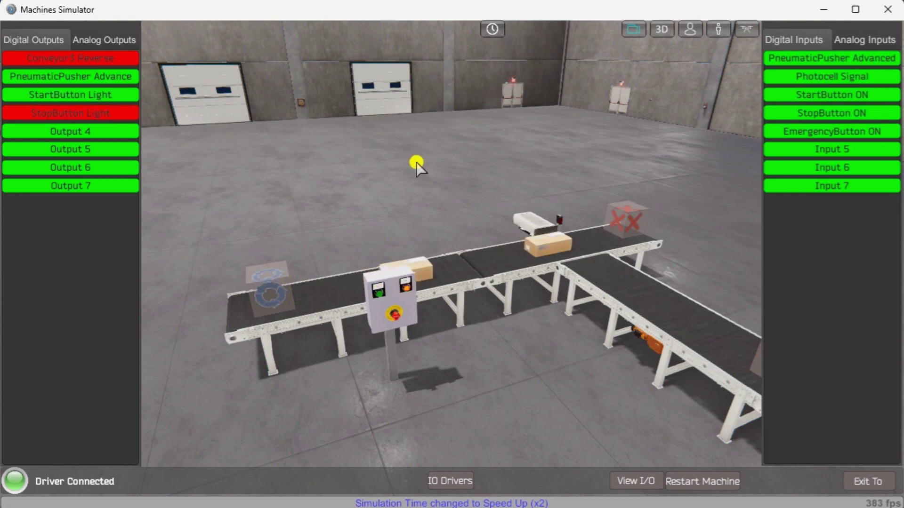
- View the running conveyors with the flying camera and reapply the Speed Up x2 time setting
{"action": "left_click", "coordinate": [750, 27]}
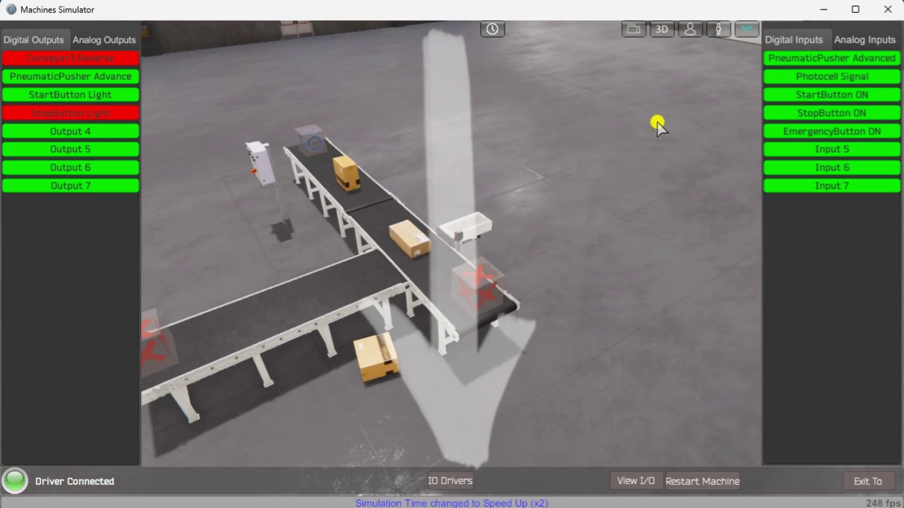
{"action": "left_click", "coordinate": [490, 29]}
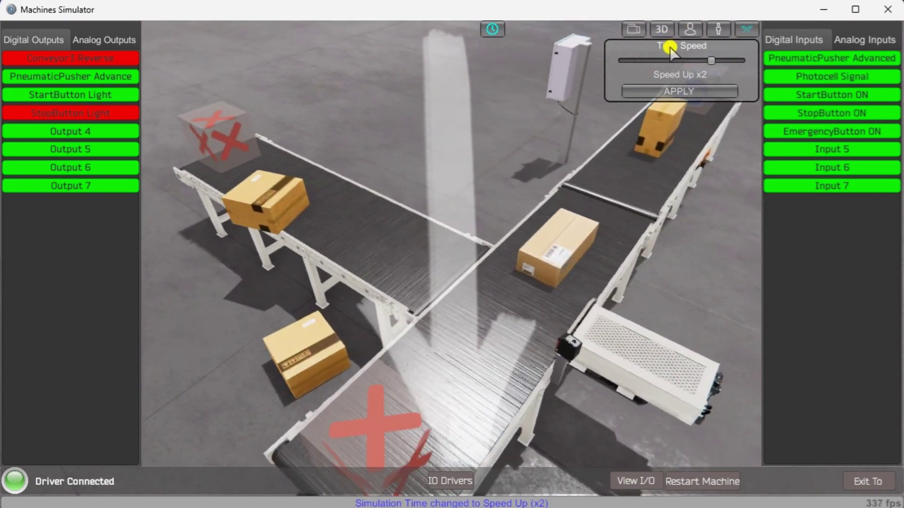
{"action": "left_click", "coordinate": [678, 91]}
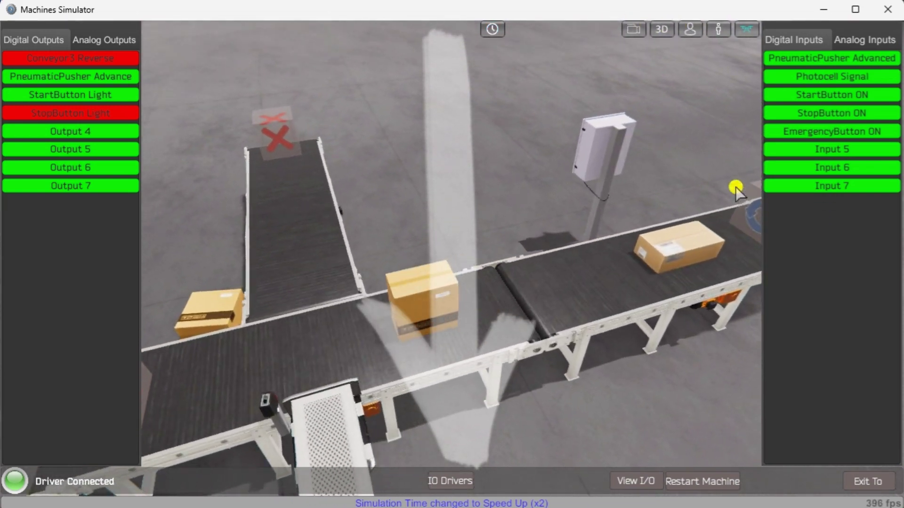